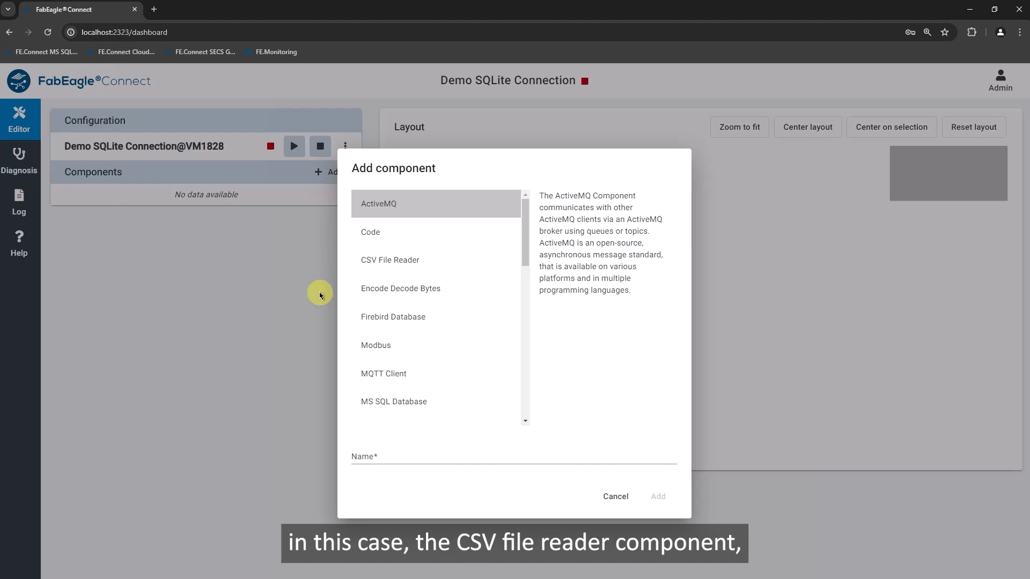
# Add a CSV File Reader component named "Temperature Sensor" to the configuration.
pyautogui.click(378, 260)
pyautogui.click(384, 456)
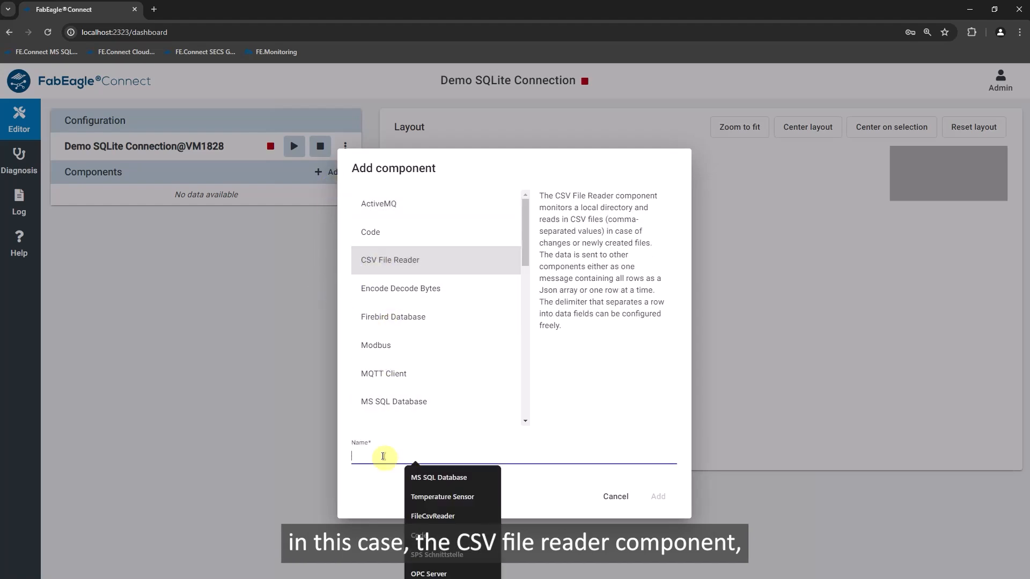
pyautogui.click(437, 497)
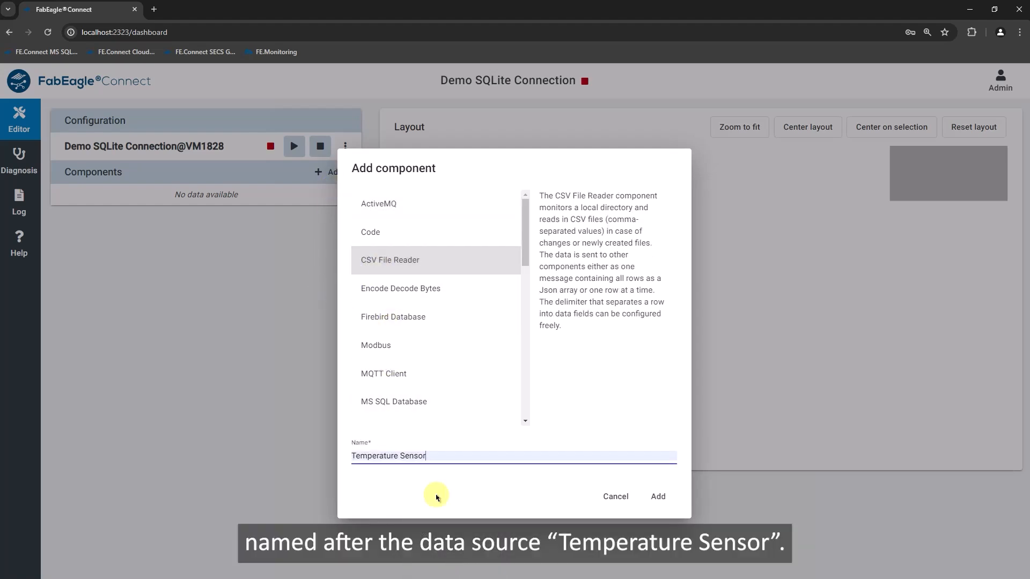
pyautogui.click(656, 498)
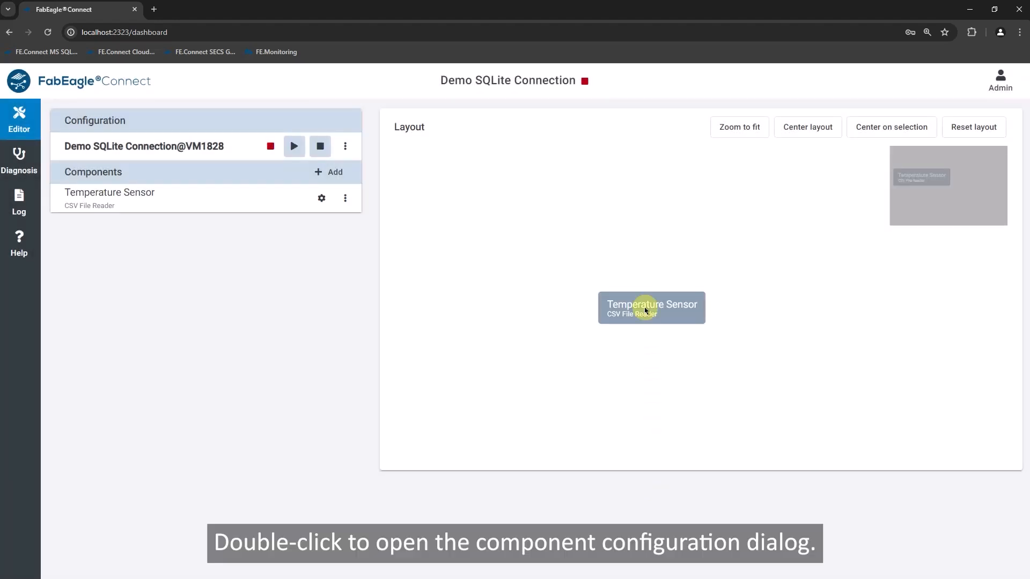
# In the Temperature Sensor component's properties, enable Check if Files in Folder and Use Column Names from File.
pyautogui.doubleClick(646, 311)
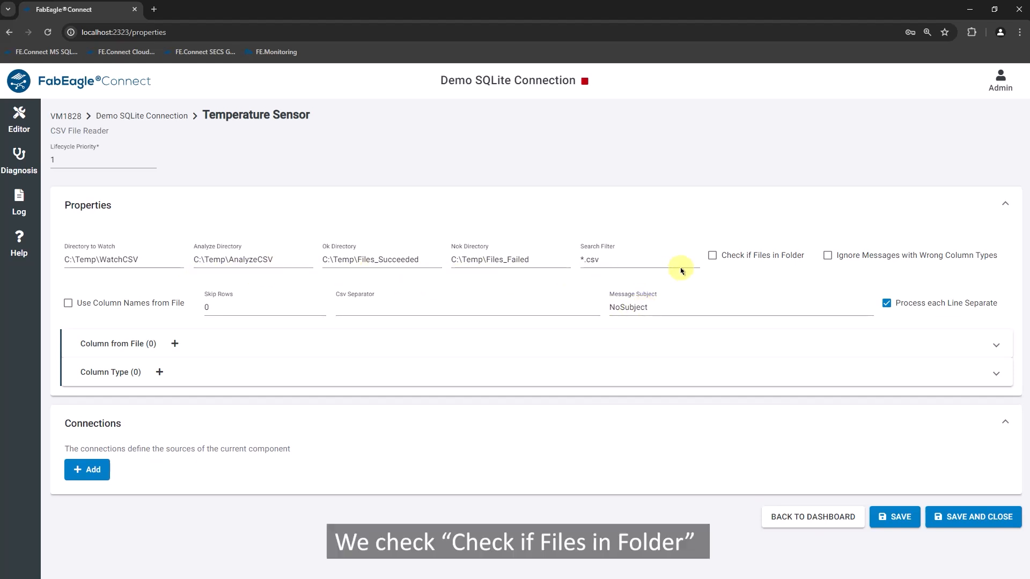
pyautogui.click(710, 256)
pyautogui.click(67, 304)
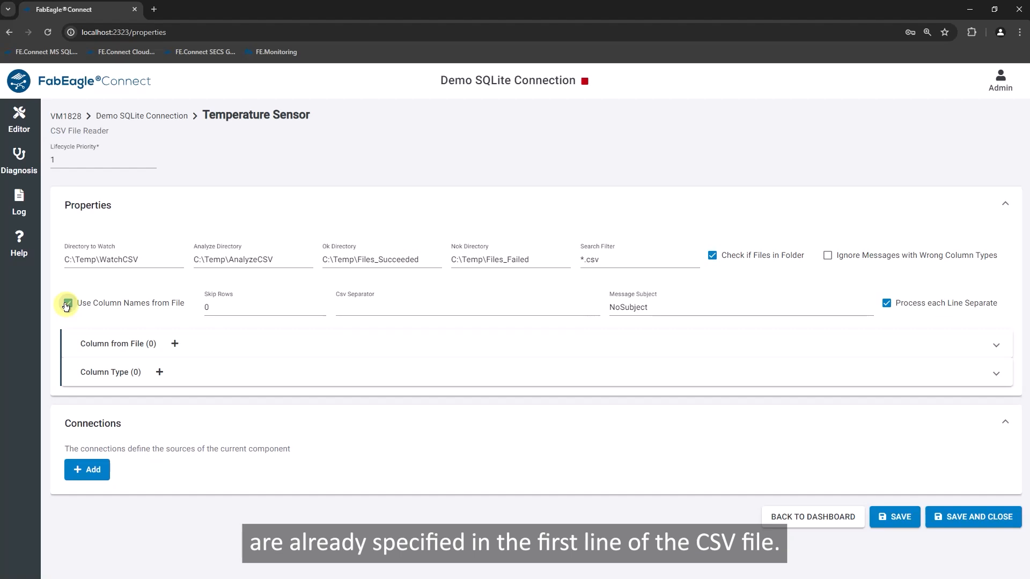
# Set Skip Rows to 1 and the CSV separator to a semicolon (;) for the Temperature Sensor.
pyautogui.click(260, 307)
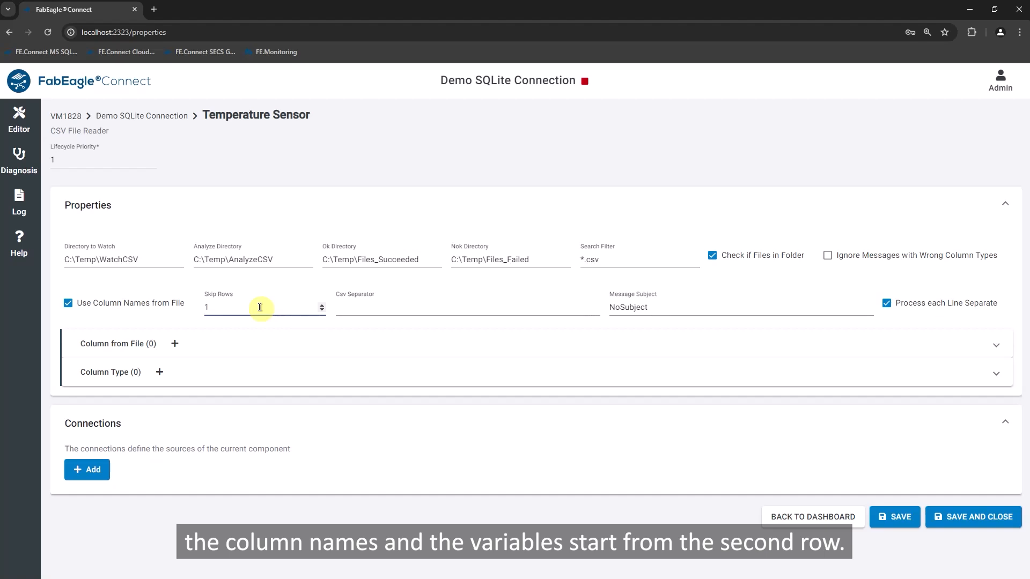
pyautogui.click(346, 308)
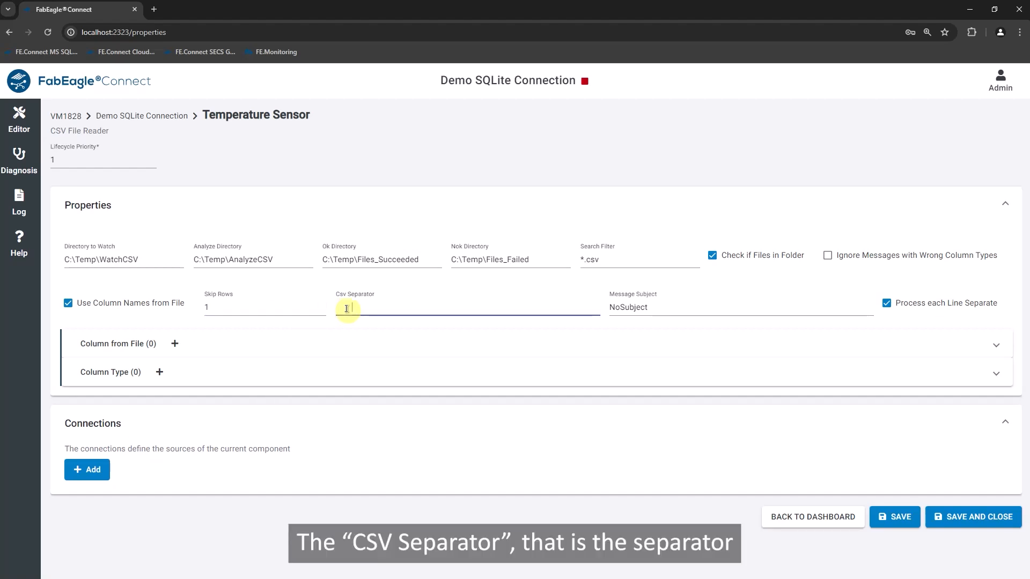
pyautogui.write(';')
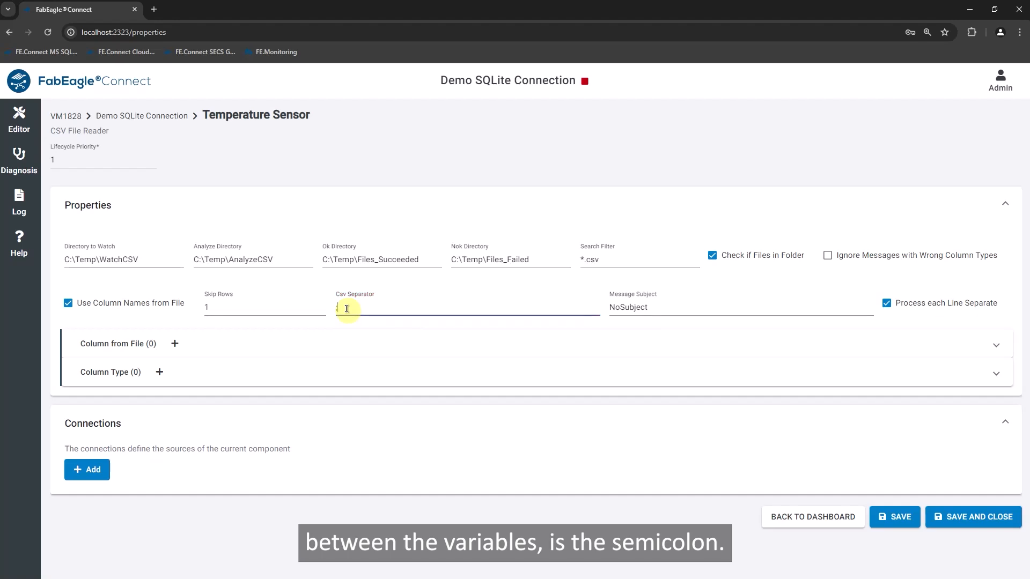
# Replace the Temperature Sensor's message subject with DATA.
pyautogui.click(697, 307)
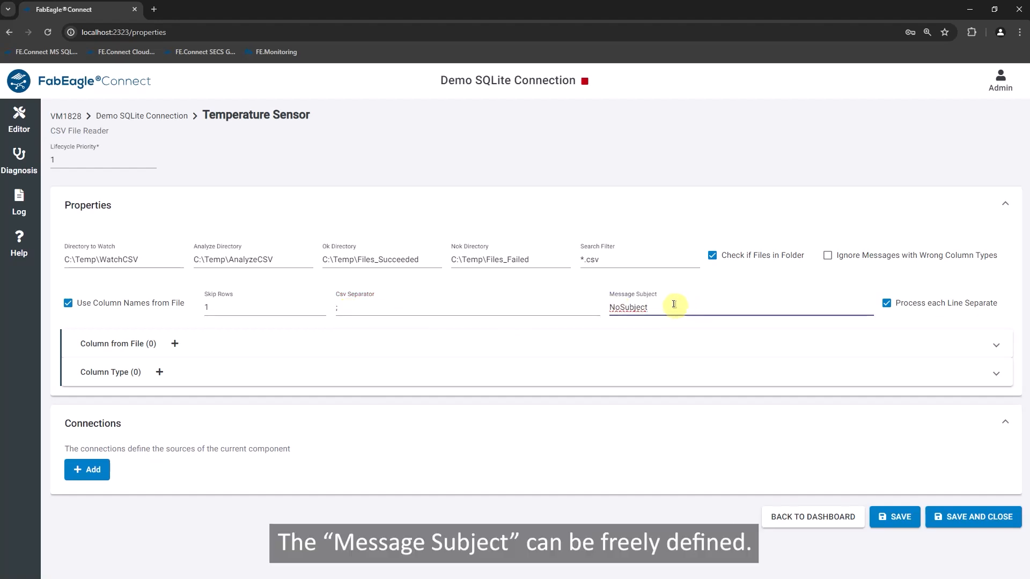
pyautogui.doubleClick(635, 307)
pyautogui.write('DATA')
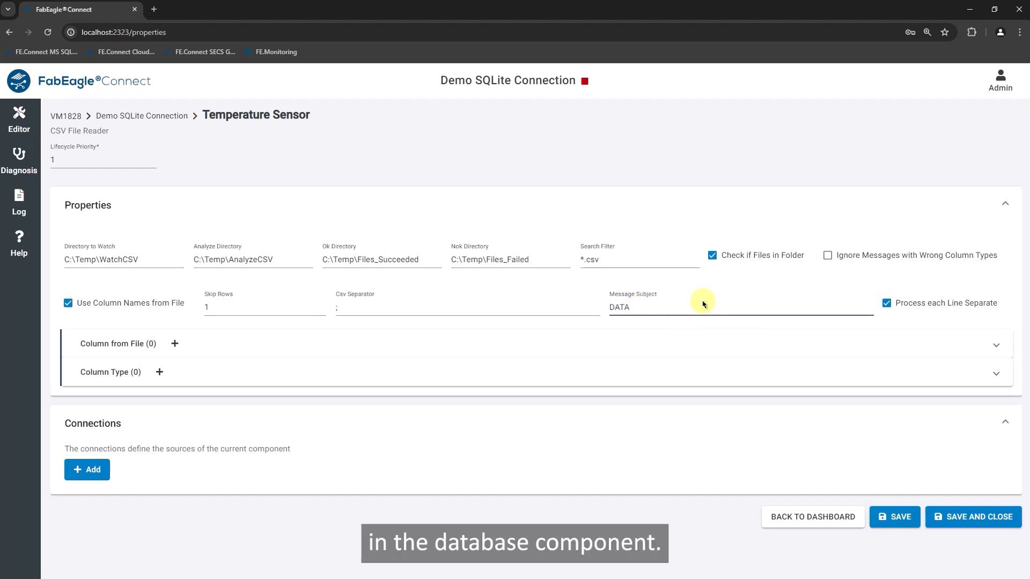
# Add a column type named ID with the JSON key name id and the type String.
pyautogui.click(160, 372)
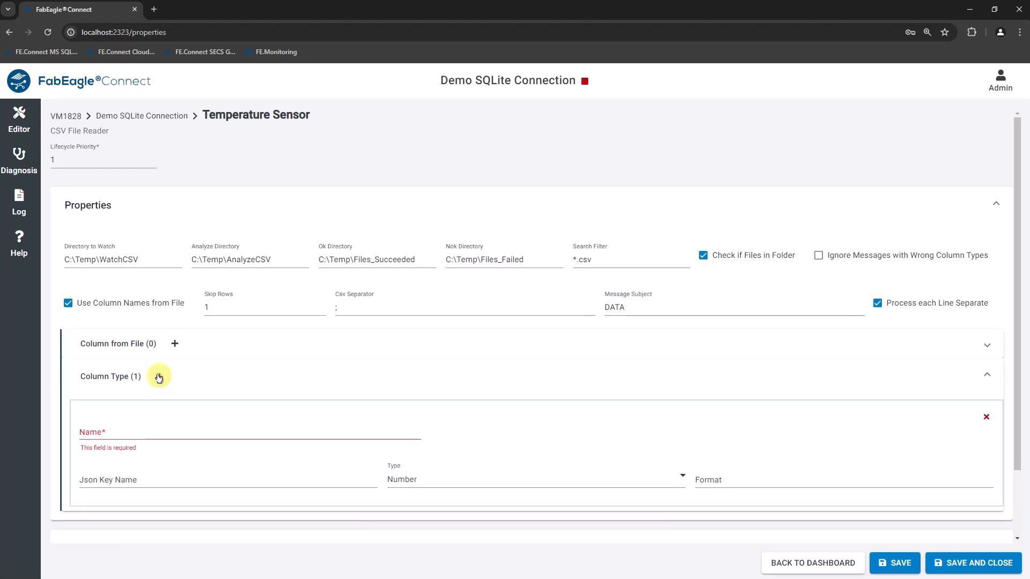
pyautogui.click(120, 427)
pyautogui.write('ID')
pyautogui.click(137, 479)
pyautogui.write('id')
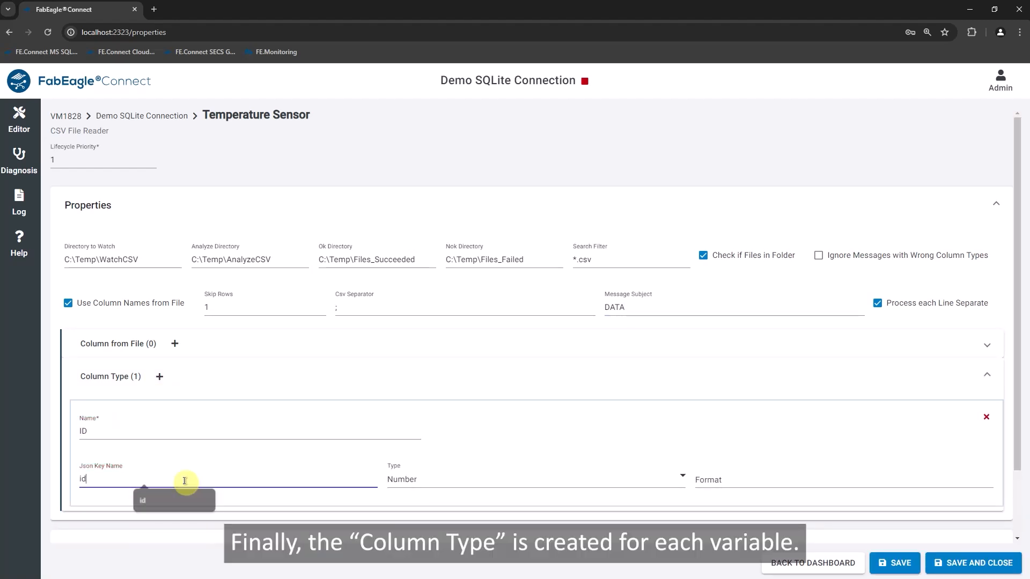
pyautogui.click(425, 483)
pyautogui.click(425, 337)
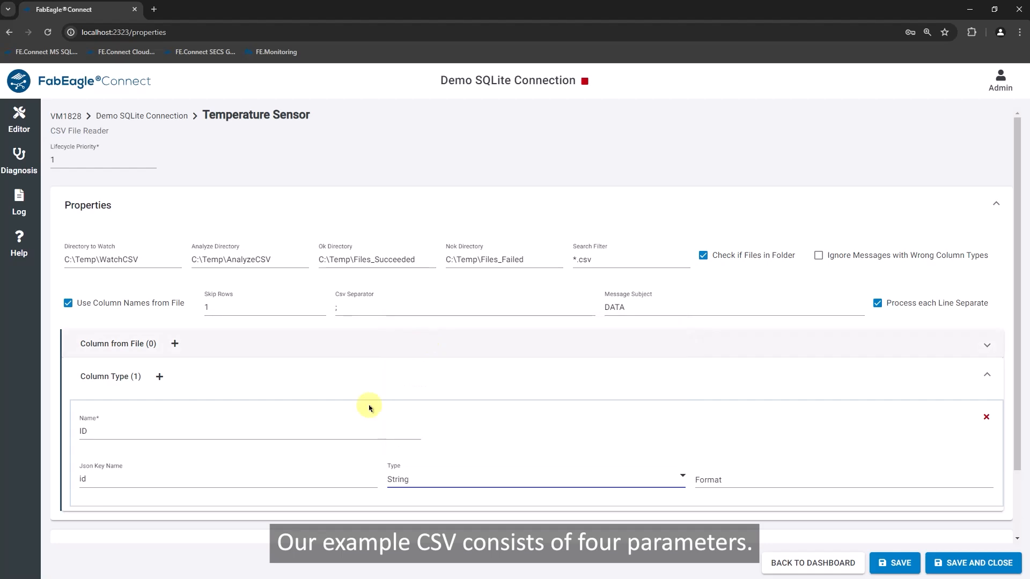
# Add a second column type named DATE with the JSON key name date and the type String.
pyautogui.click(159, 377)
pyautogui.scroll(-3, 110, 488)
pyautogui.click(115, 381)
pyautogui.write('DATE')
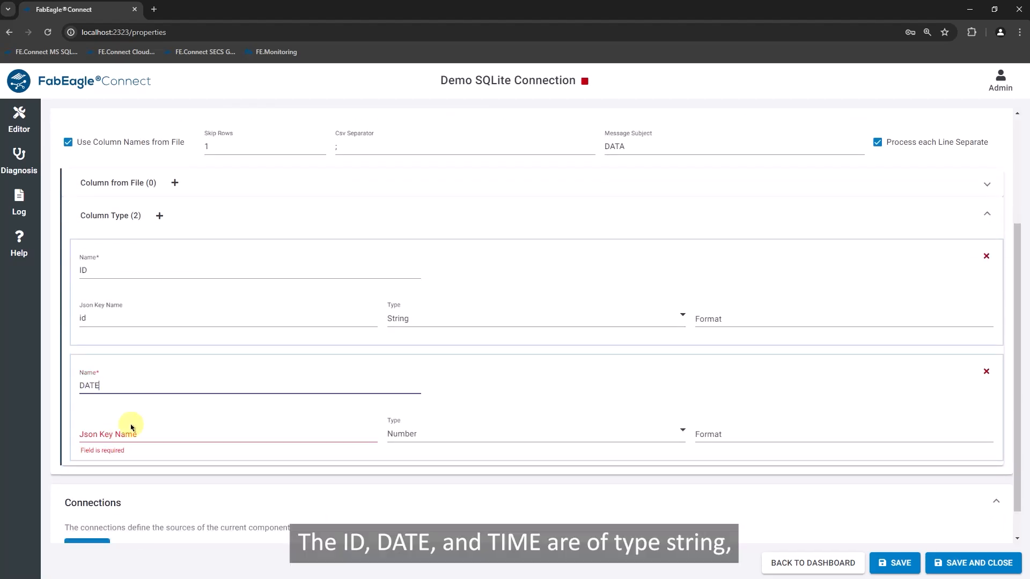
pyautogui.click(136, 431)
pyautogui.write('date')
pyautogui.click(409, 432)
pyautogui.click(417, 459)
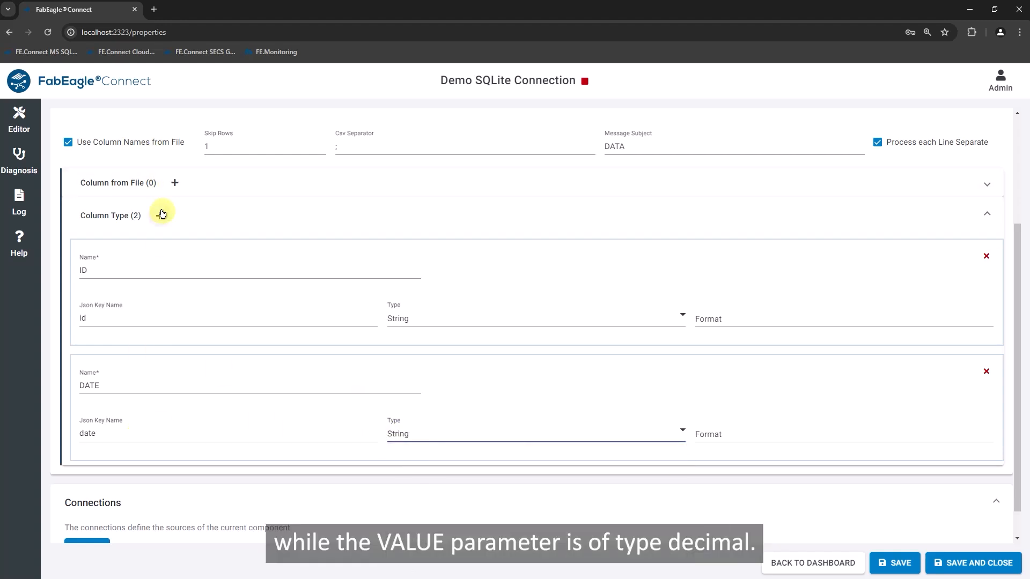
# Add a third column type named TIME with the JSON key name time and the type String.
pyautogui.click(159, 216)
pyautogui.click(119, 507)
pyautogui.write('TIME')
pyautogui.scroll(-2, 119, 507)
pyautogui.click(120, 437)
pyautogui.write('time')
pyautogui.click(421, 439)
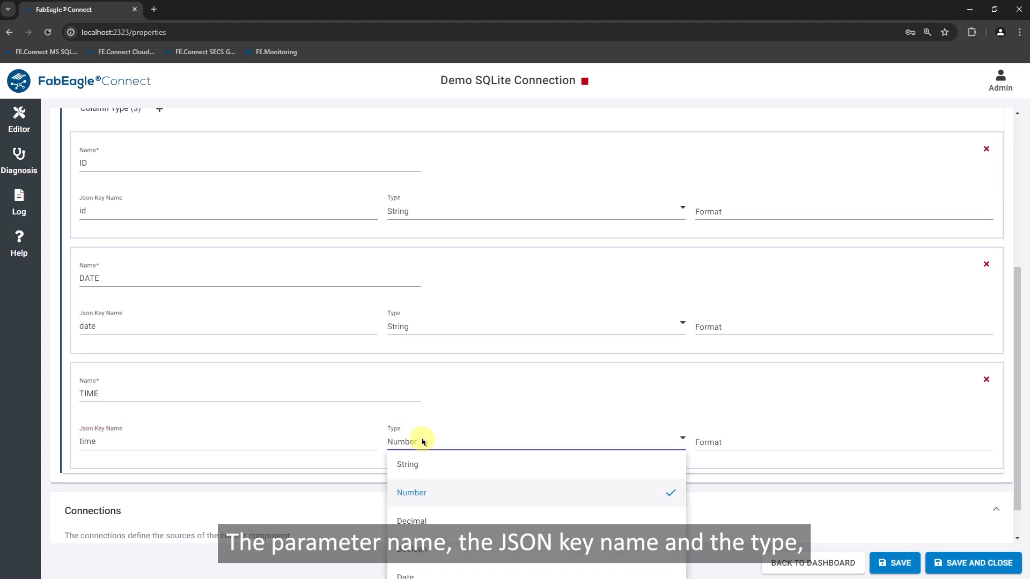
pyautogui.click(417, 464)
# Add a fourth column type named VALUE with JSON key name value and type Decimal, and save and close the component.
pyautogui.scroll(1, 138, 202)
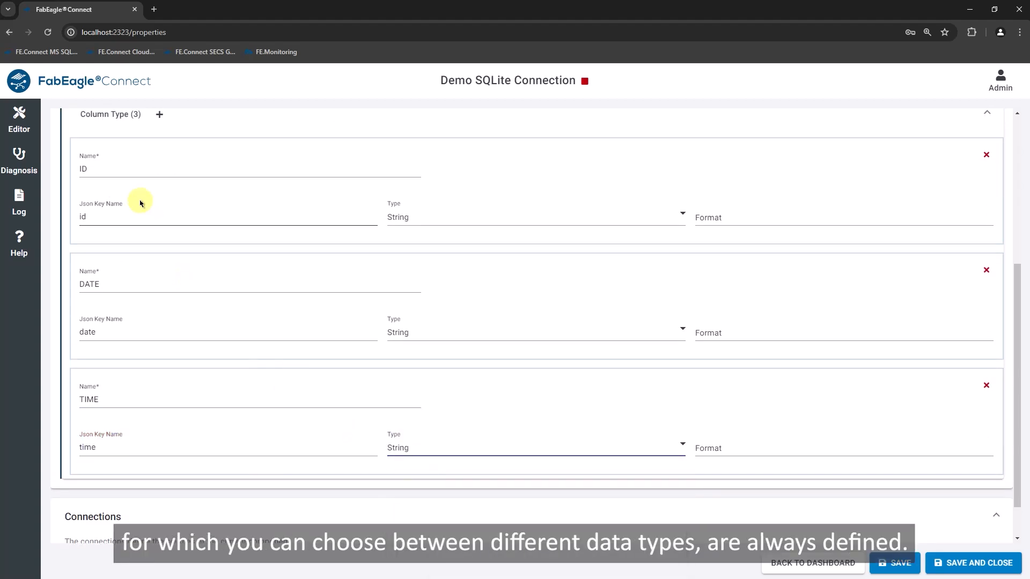
pyautogui.click(159, 161)
pyautogui.scroll(-2, 153, 442)
pyautogui.click(111, 455)
pyautogui.write('VALUE')
pyautogui.click(124, 502)
pyautogui.write('value')
pyautogui.click(435, 510)
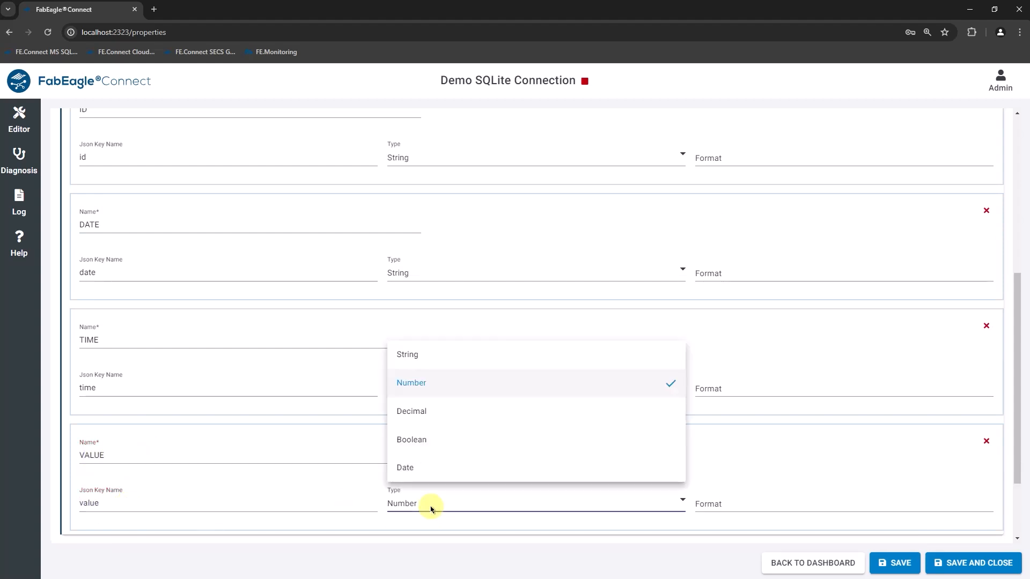
pyautogui.click(428, 411)
pyautogui.click(971, 566)
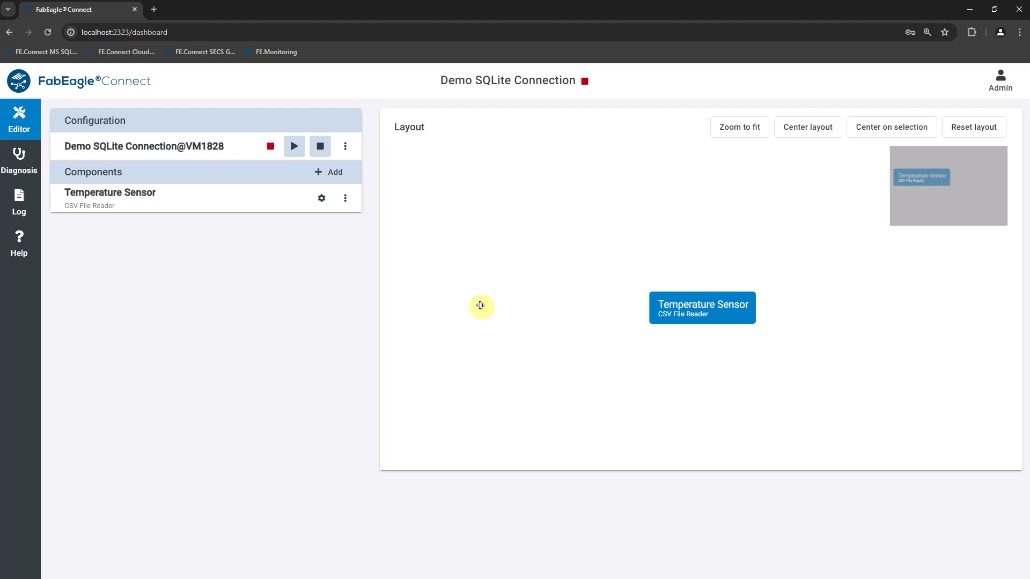
# Add an SQLite Database component named "SQLite DB" to the configuration.
pyautogui.click(331, 172)
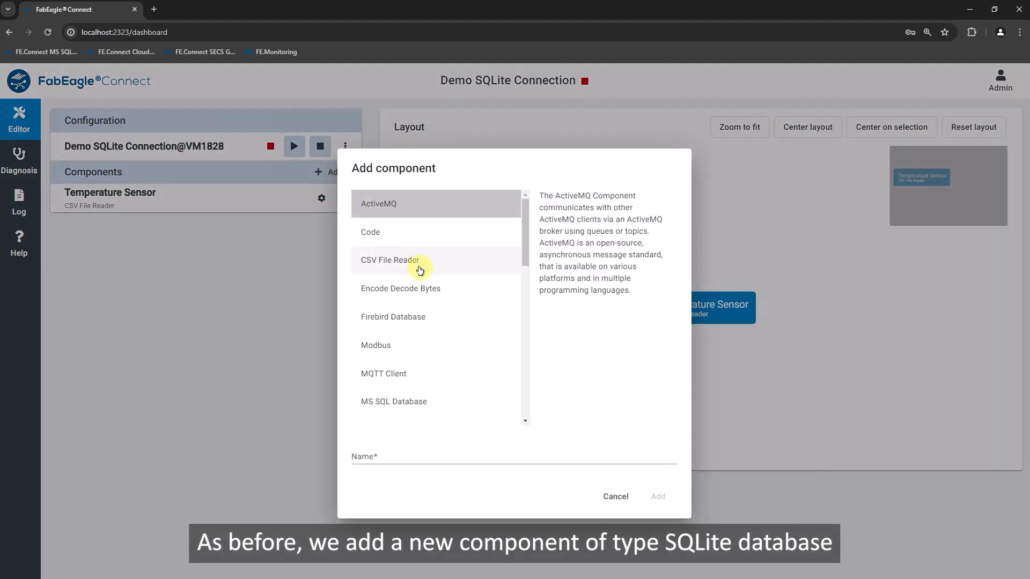
pyautogui.scroll(-2, 424, 343)
pyautogui.scroll(-4, 420, 367)
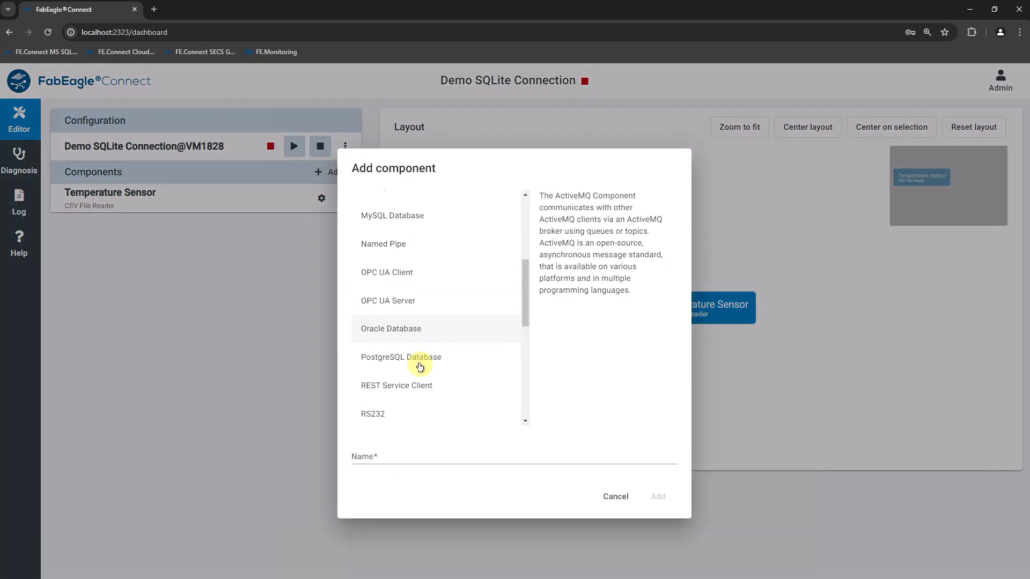
pyautogui.click(404, 364)
pyautogui.click(424, 453)
pyautogui.write('SQ')
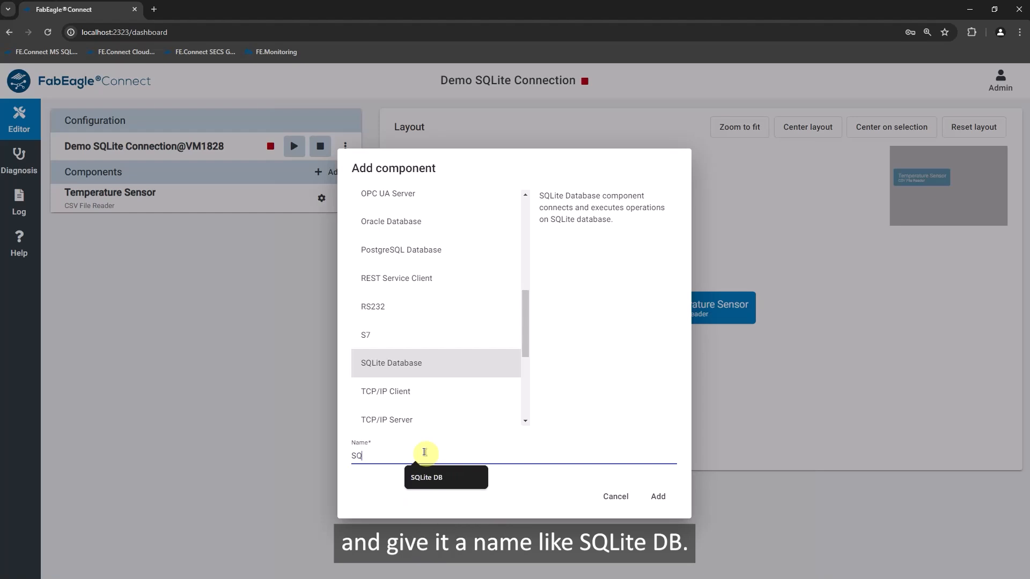
pyautogui.write('Lite DB')
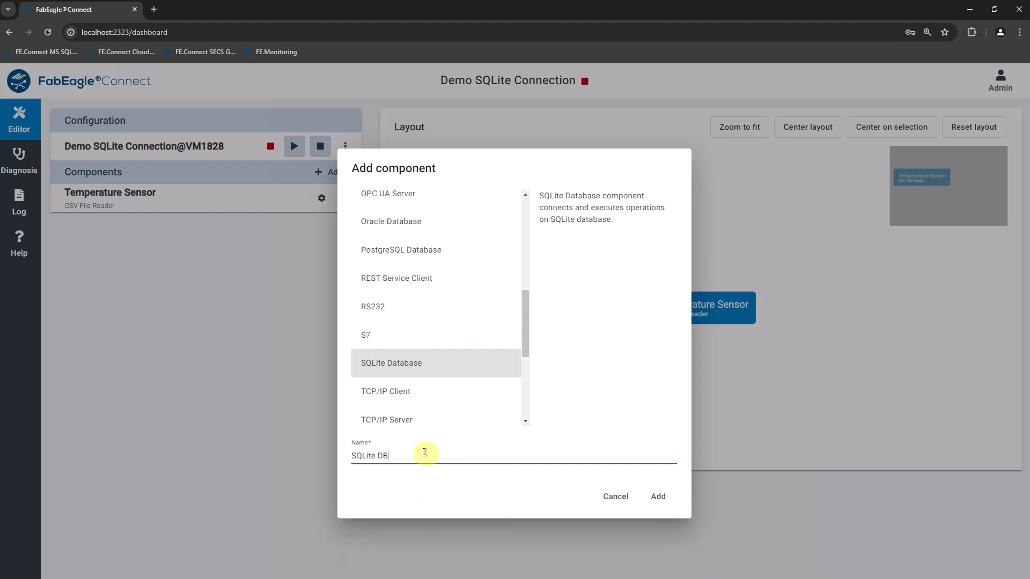
pyautogui.click(654, 502)
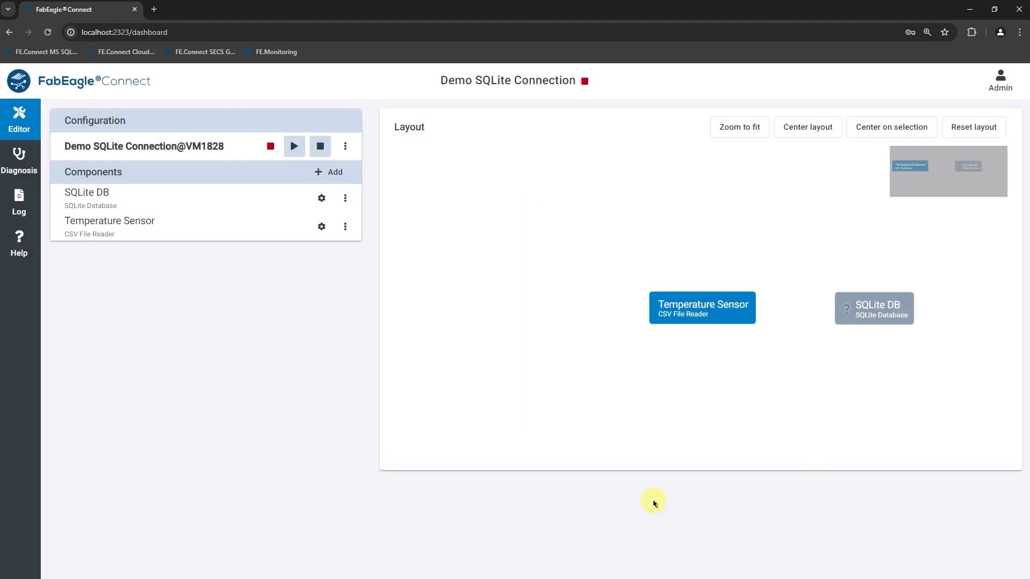
# Open the SQLite DB component's configuration and, in File Explorer, copy the path of database.db from the SQLite Demo folder.
pyautogui.doubleClick(870, 311)
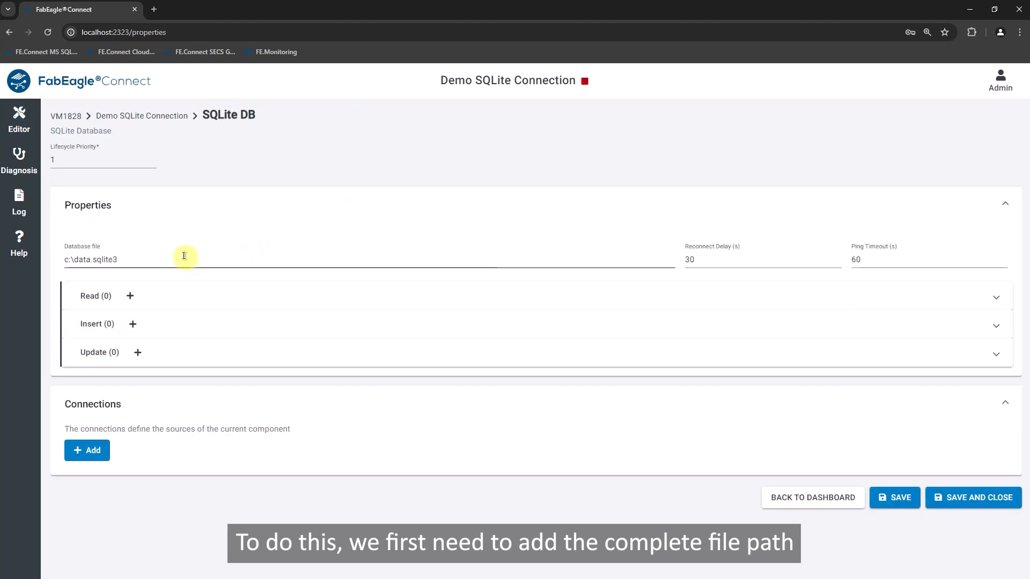
pyautogui.click(43, 577)
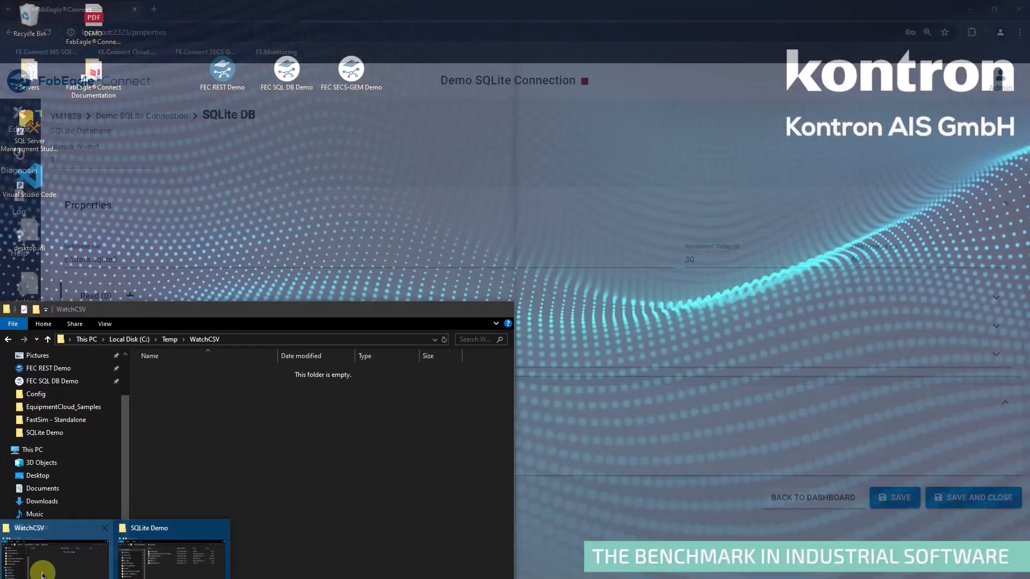
pyautogui.click(154, 569)
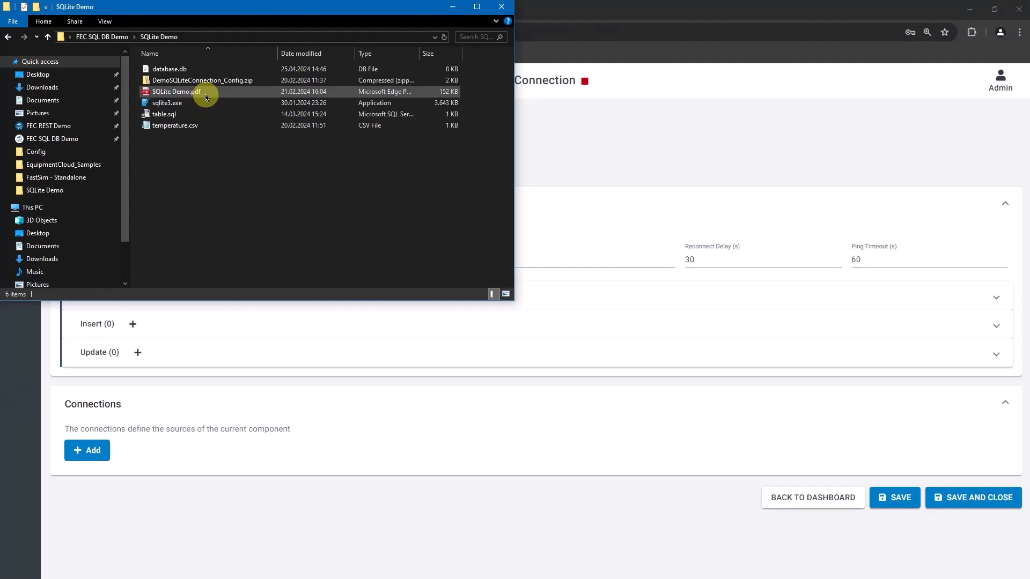
pyautogui.rightClick(175, 72)
pyautogui.click(220, 160)
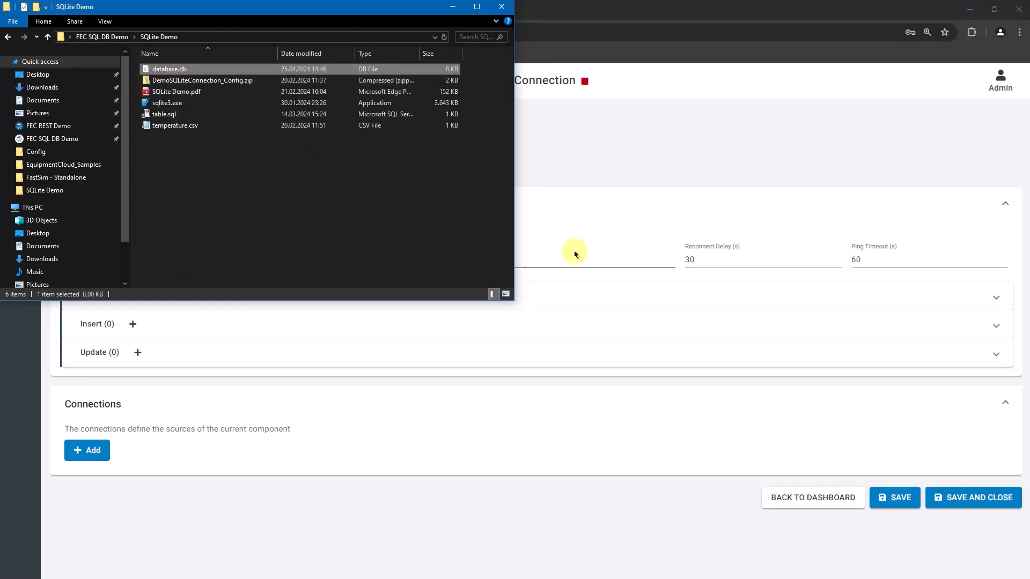
# Set the database file to the copied path C:\Users\Administrator\Desktop\FEC SQL DB Demo\SQLite Demo\database.db, without the enclosing quotation marks.
pyautogui.click(575, 253)
pyautogui.moveTo(225, 262); pyautogui.dragTo(5, 254)
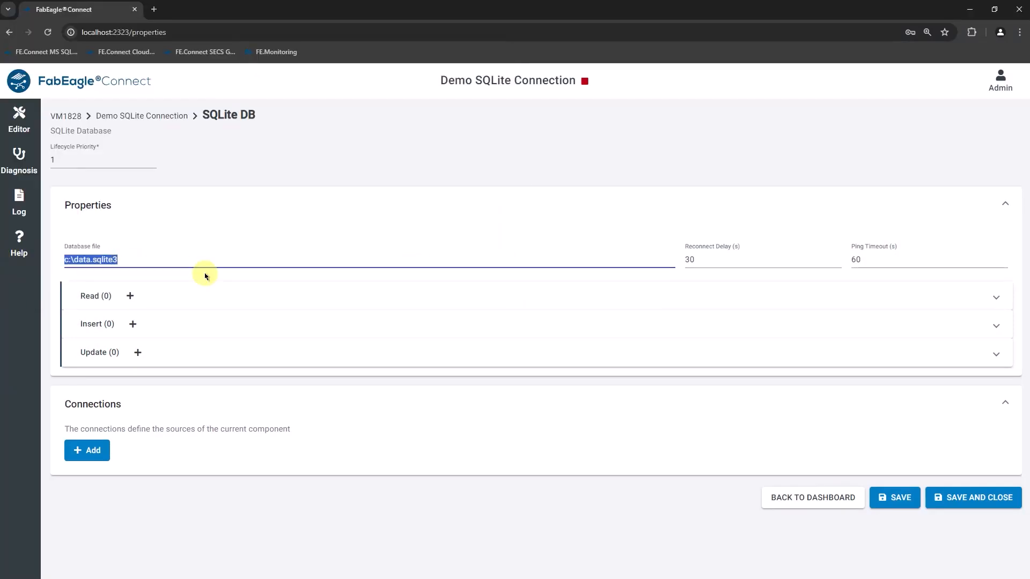
pyautogui.hotkey('ctrl', 'v')
pyautogui.press('BackSpace')
pyautogui.click(64, 260)
pyautogui.press('Delete')
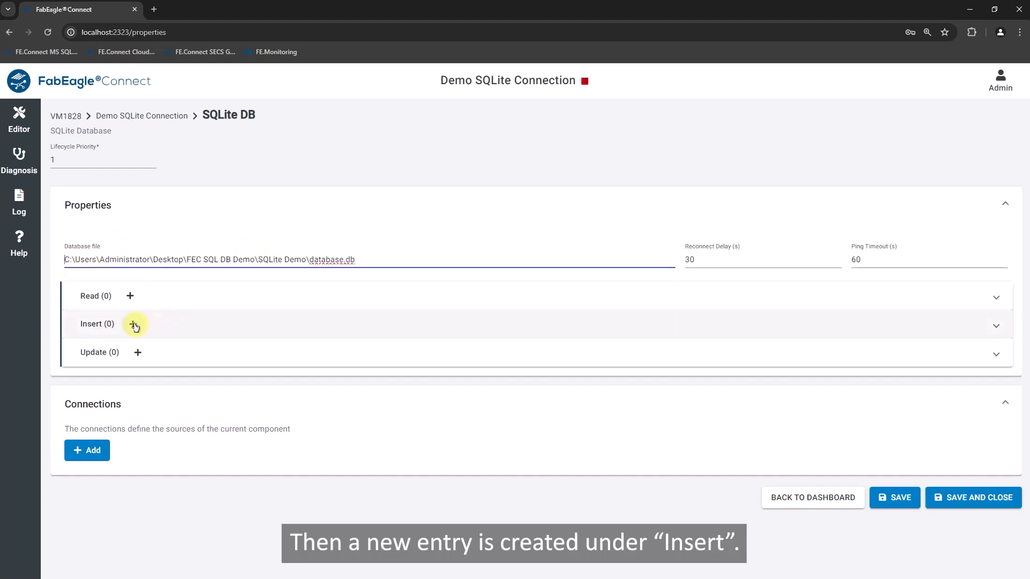
# Add an Insert entry named "Insert Temp" to the SQLite DB properties.
pyautogui.click(133, 324)
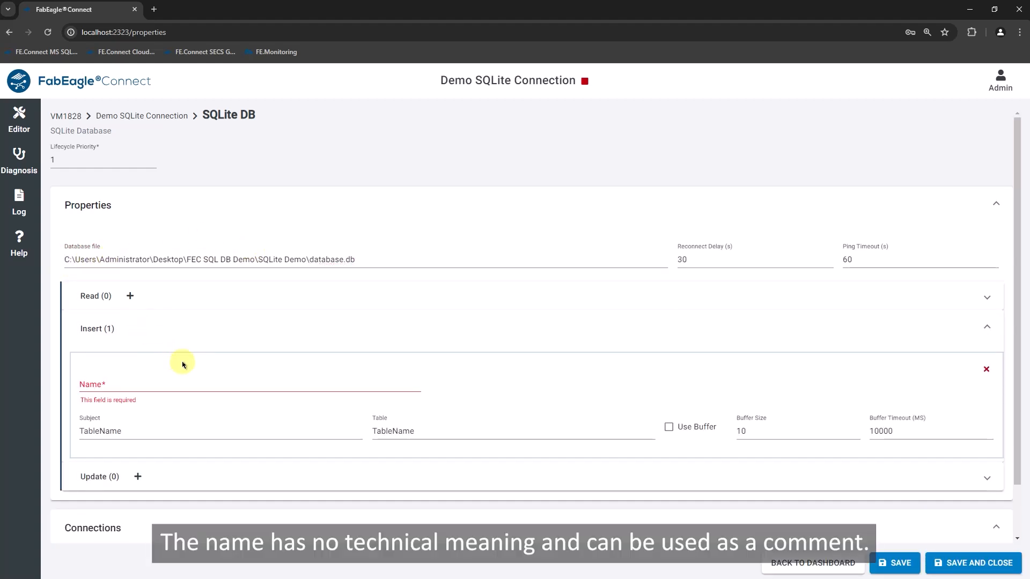
pyautogui.click(156, 387)
pyautogui.write('I')
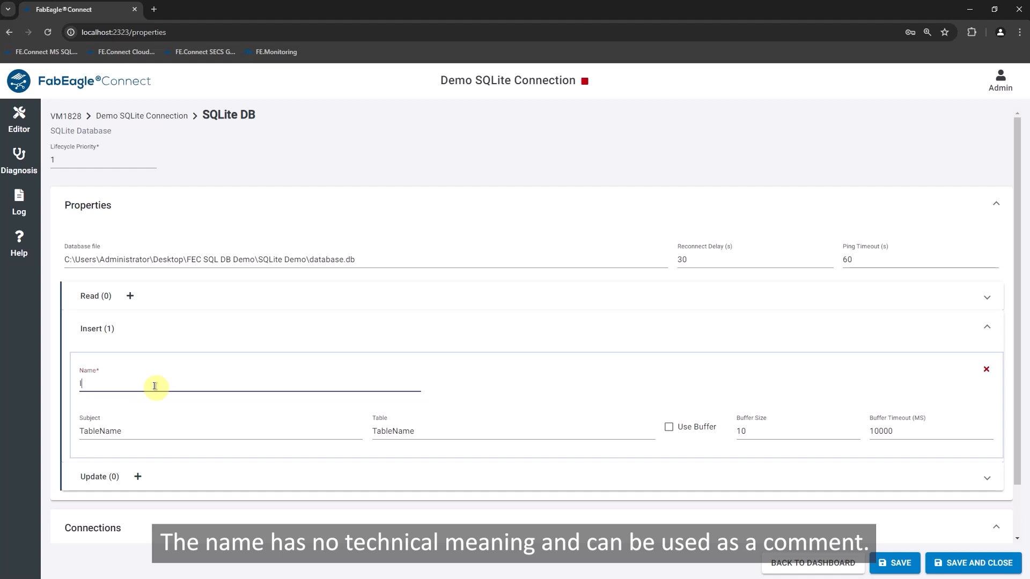
pyautogui.write('nsert Temp')
# Set the Insert Temp entry's subject to DATA and its table to temperature.
pyautogui.click(135, 432)
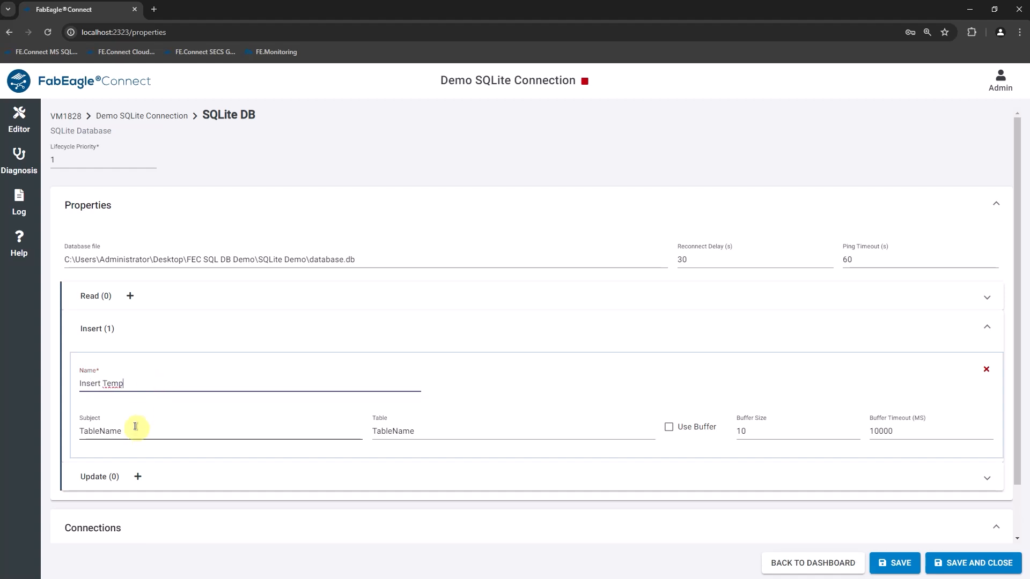
pyautogui.moveTo(135, 432); pyautogui.dragTo(55, 432)
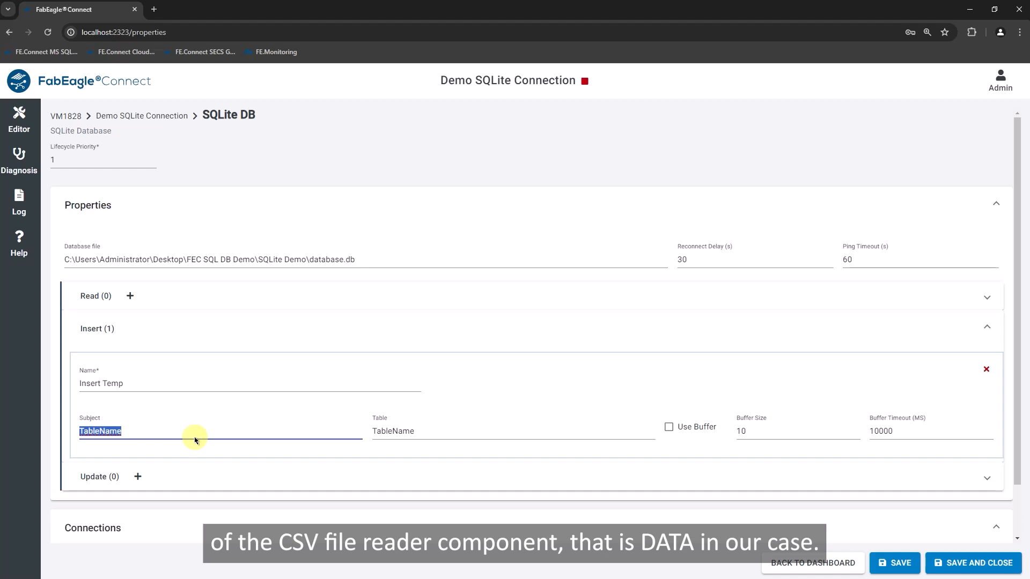
pyautogui.write('D')
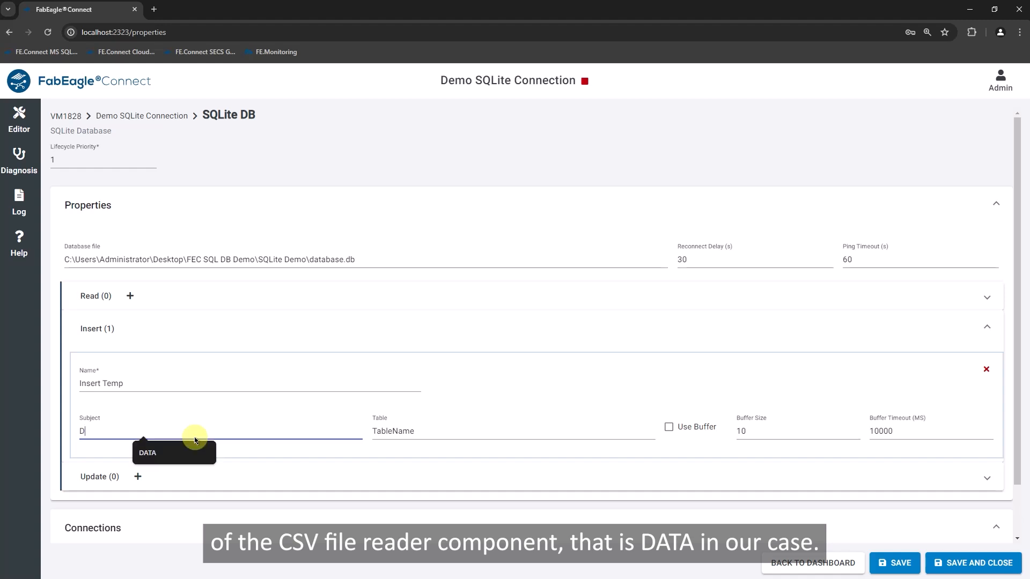
pyautogui.write('ATA')
pyautogui.click(421, 430)
pyautogui.moveTo(421, 431); pyautogui.dragTo(364, 429)
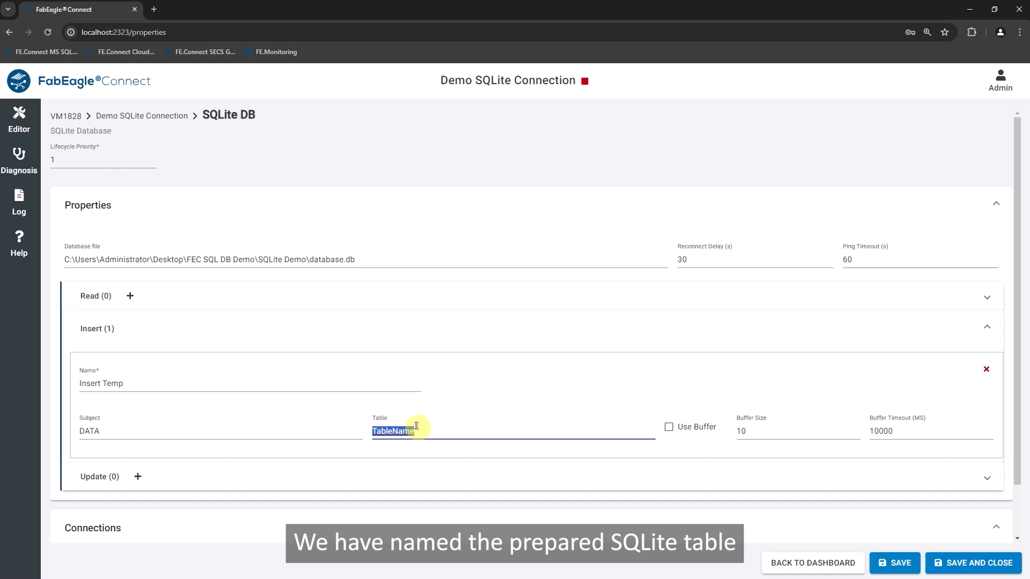
pyautogui.write('temperature')
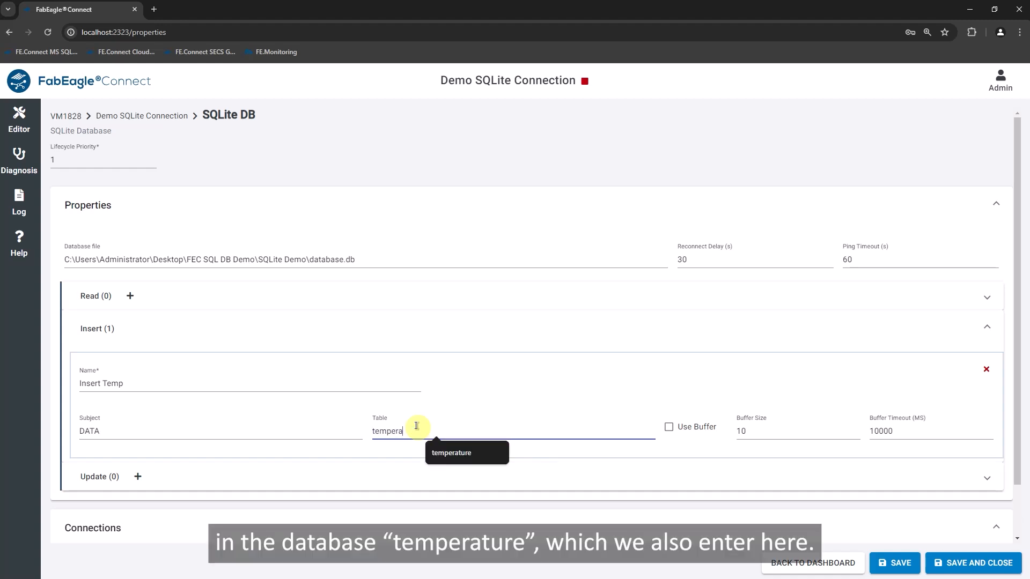
pyautogui.click(471, 459)
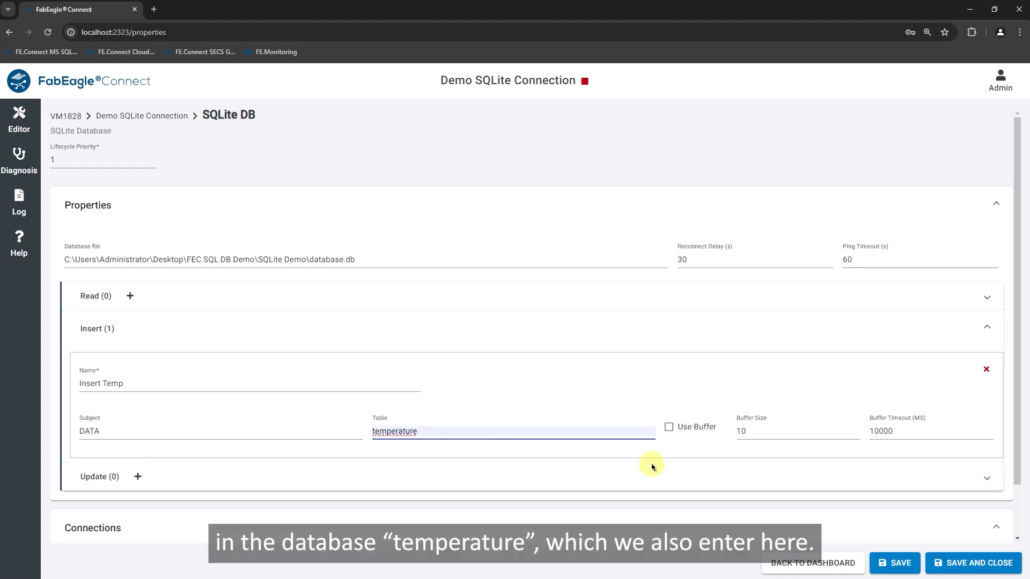
# Add a connection named "Connection 1" to SQLite DB with the Temperature Sensor CSV File Reader as its source component.
pyautogui.scroll(-1, 820, 516)
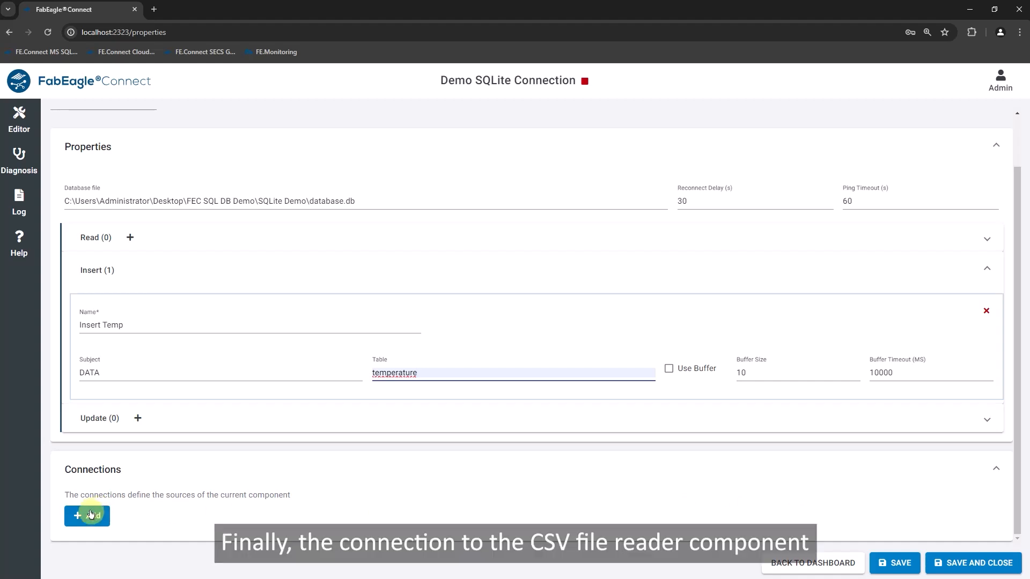
pyautogui.click(91, 516)
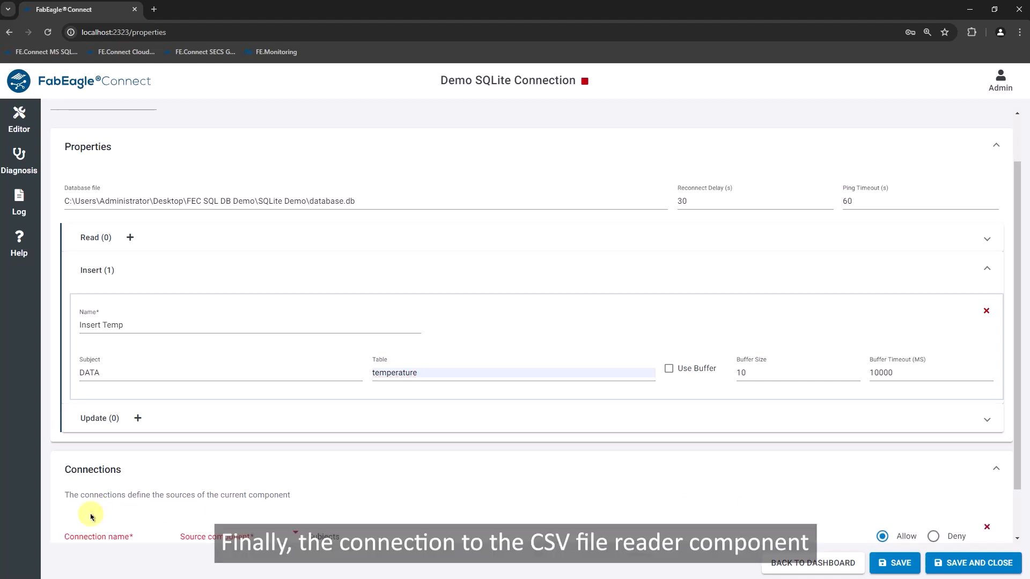
pyautogui.scroll(-1, 86, 516)
pyautogui.click(95, 477)
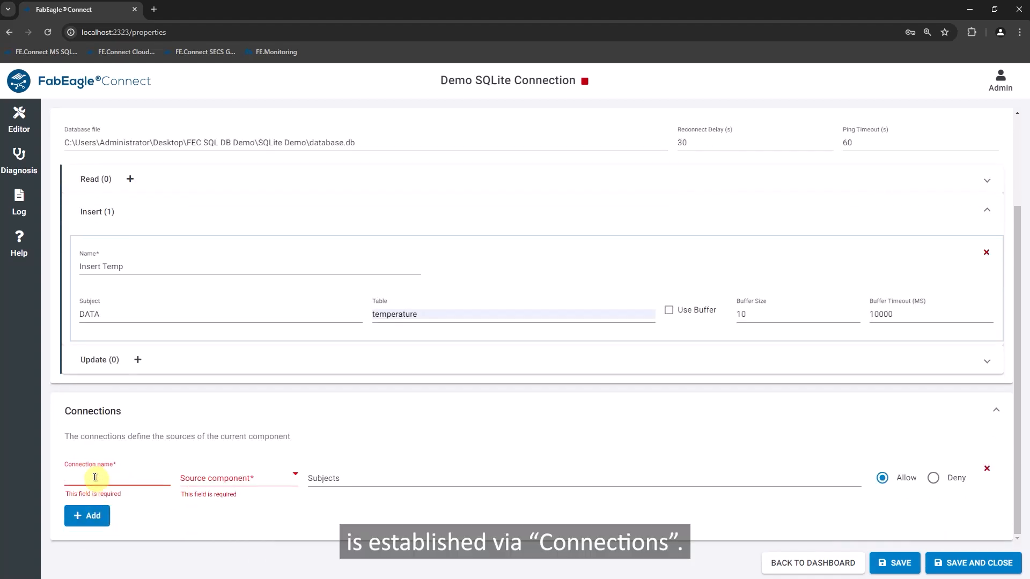
pyautogui.write('Connec')
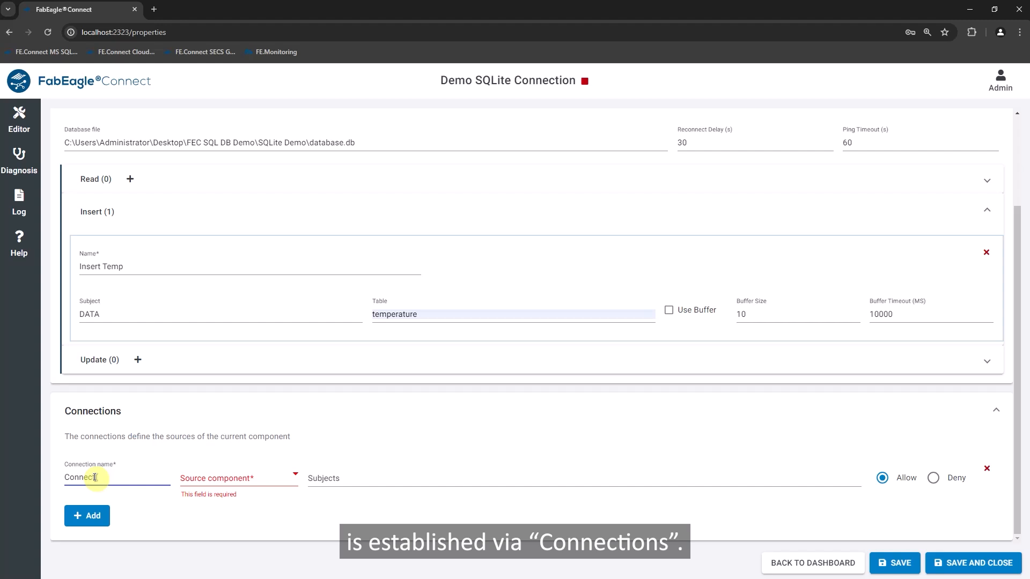
pyautogui.write('tion 1')
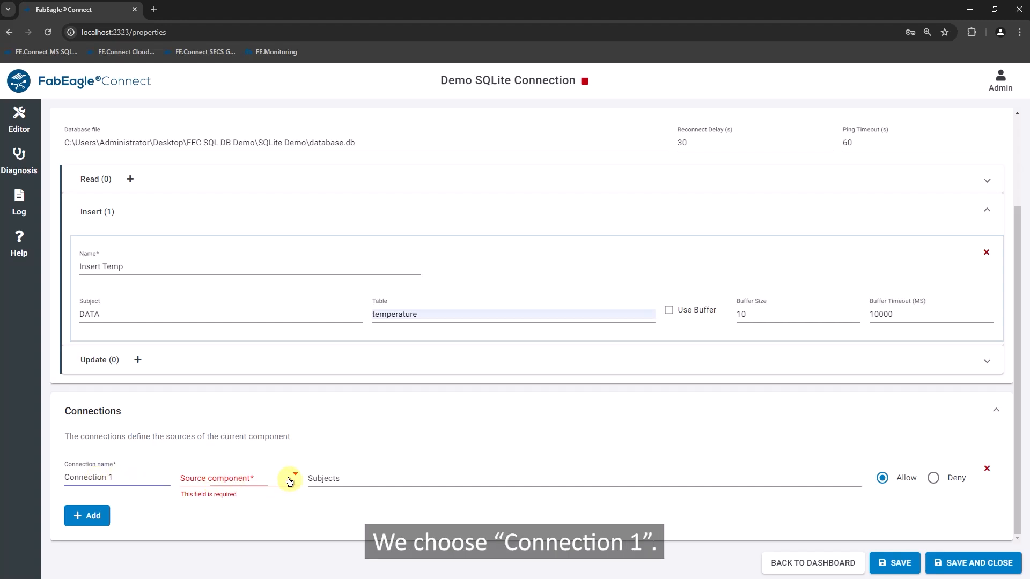
pyautogui.click(290, 481)
pyautogui.click(250, 503)
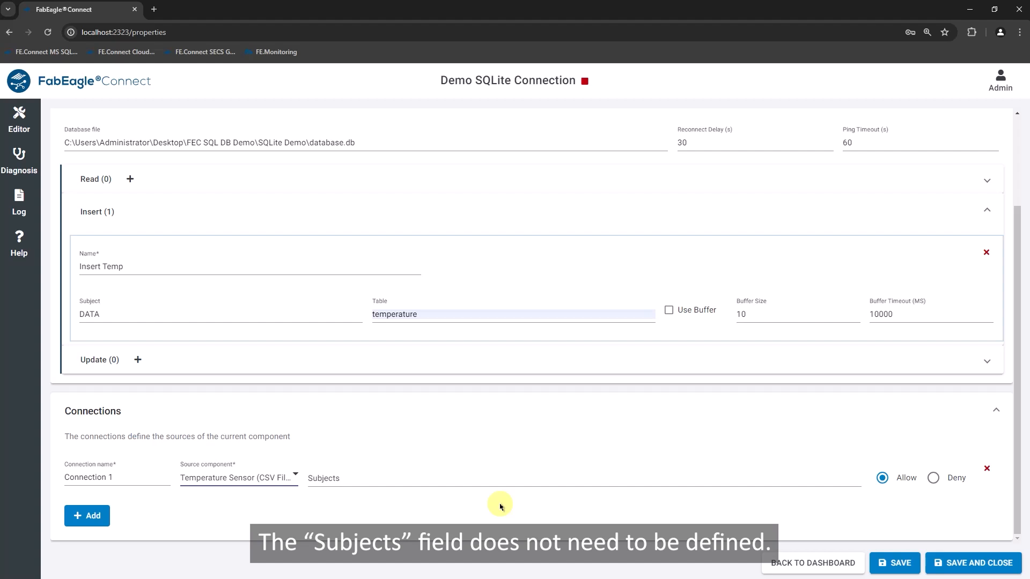
# Save and close the SQLite DB properties and start the Demo SQLite Connection configuration.
pyautogui.click(959, 563)
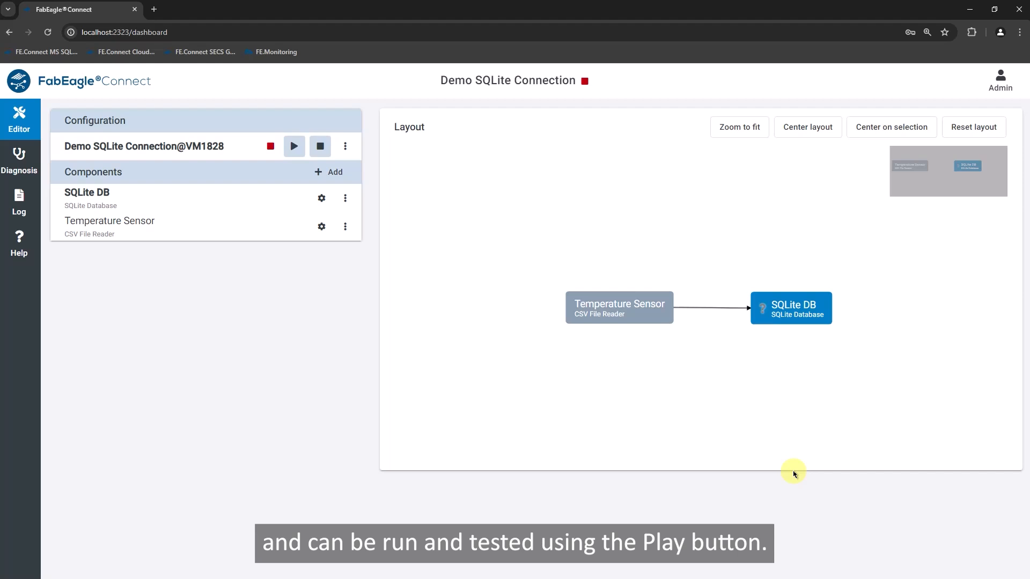
pyautogui.click(294, 146)
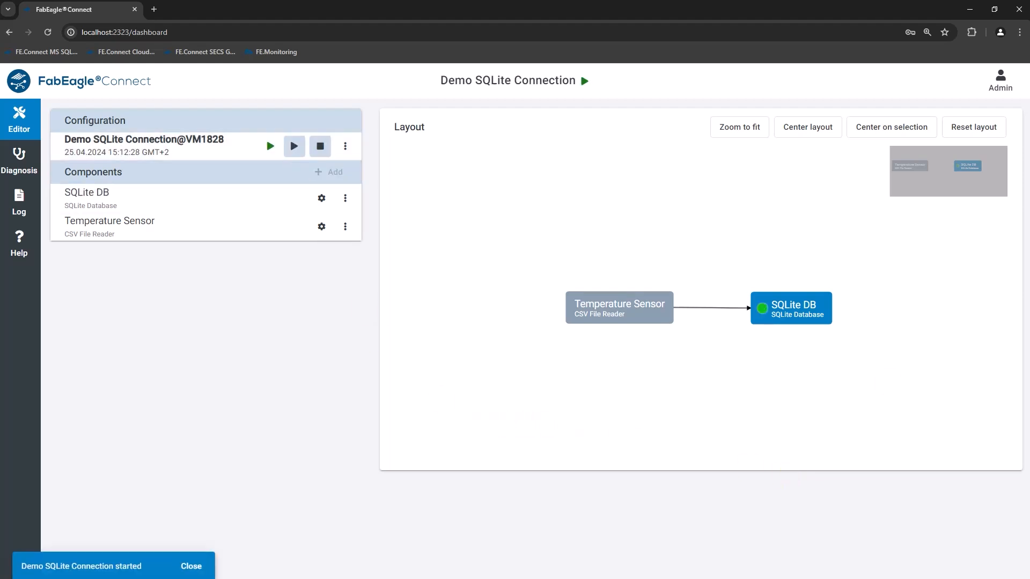
pyautogui.moveTo(759, 325)
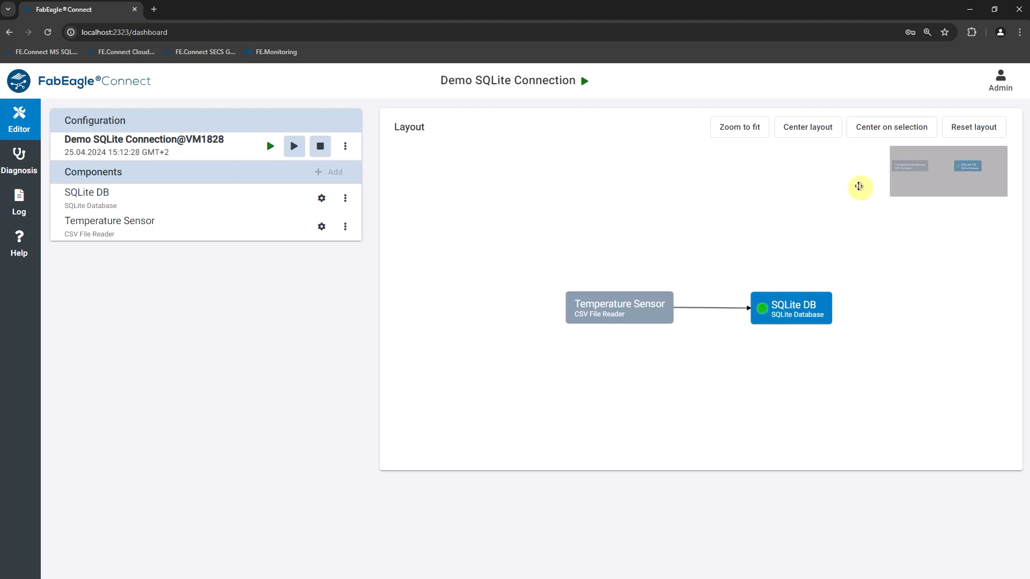
# Switch to Visual Studio Code and run only the query "SELECT * from temperature;" in table.sql to check the table before importing.
pyautogui.click(969, 9)
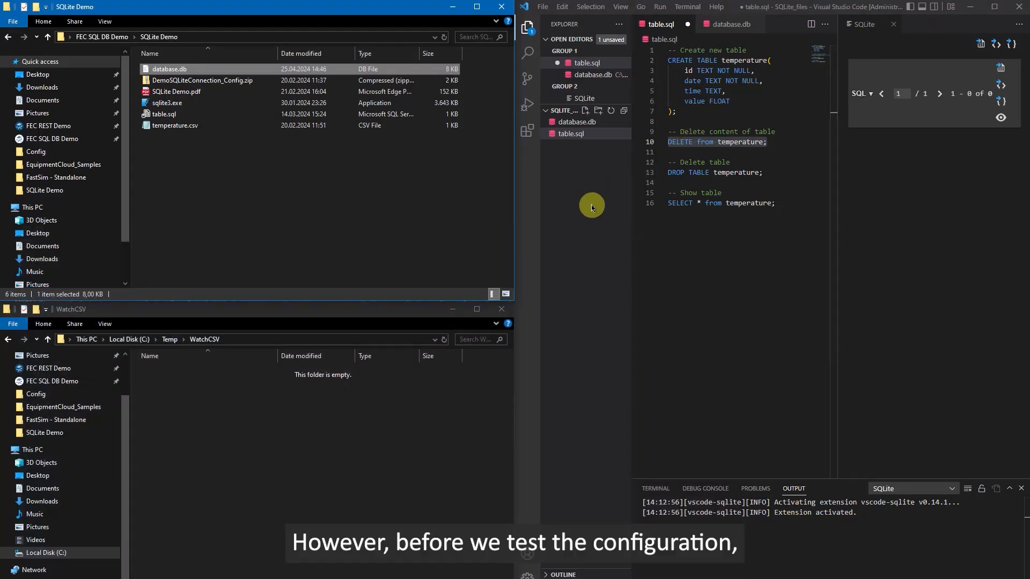
pyautogui.click(738, 258)
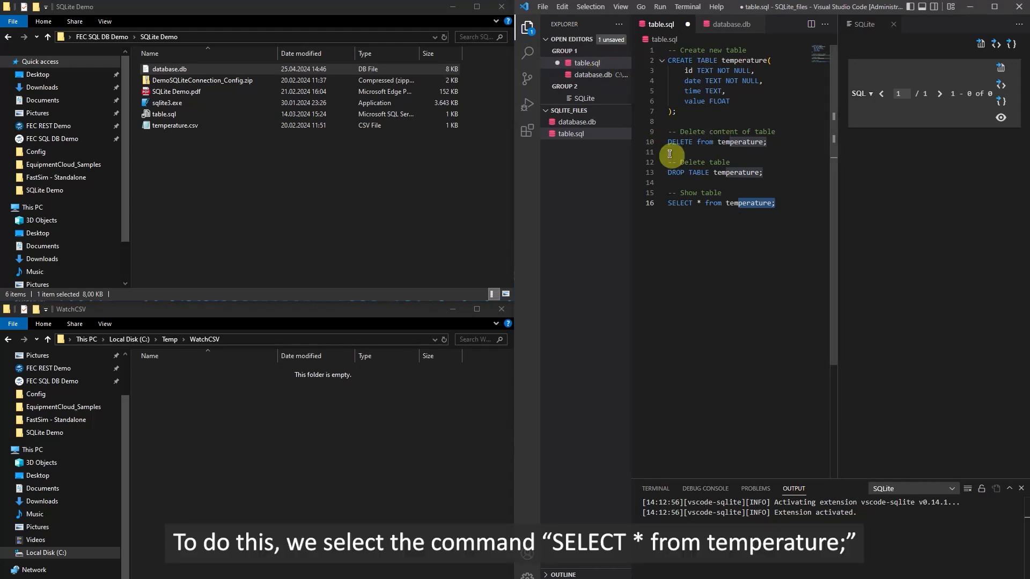
pyautogui.moveTo(779, 203); pyautogui.dragTo(657, 201)
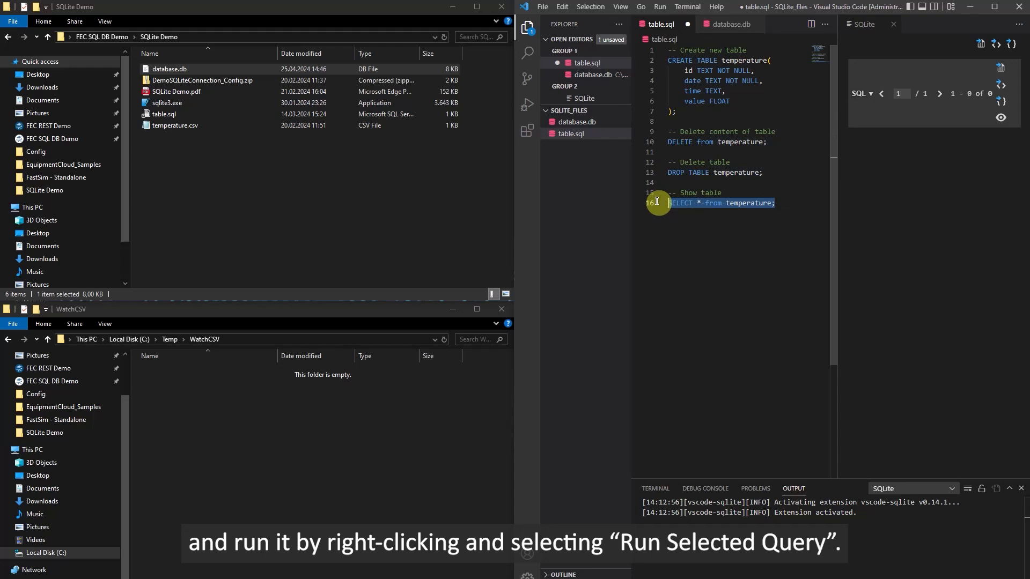
pyautogui.rightClick(692, 206)
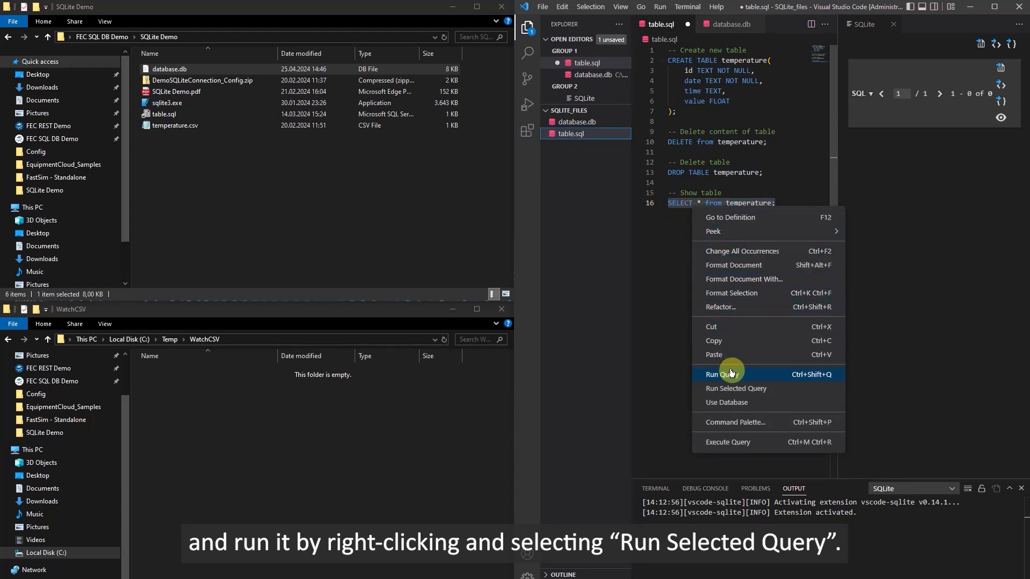
pyautogui.click(738, 389)
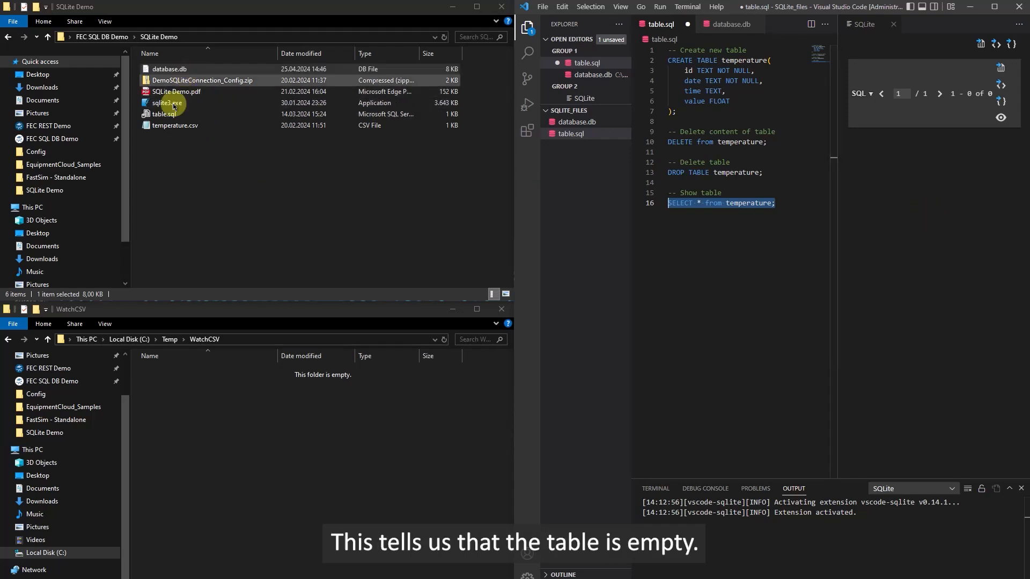
# Copy temperature.csv from the SQLite Demo folder into the C:\Temp\WatchCSV folder in File Explorer.
pyautogui.click(175, 126)
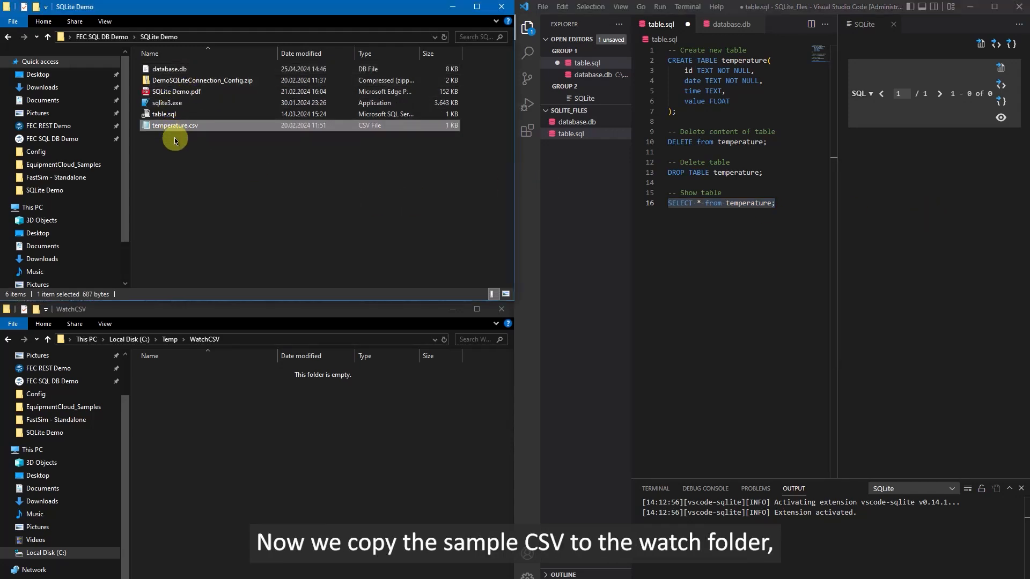
pyautogui.click(225, 454)
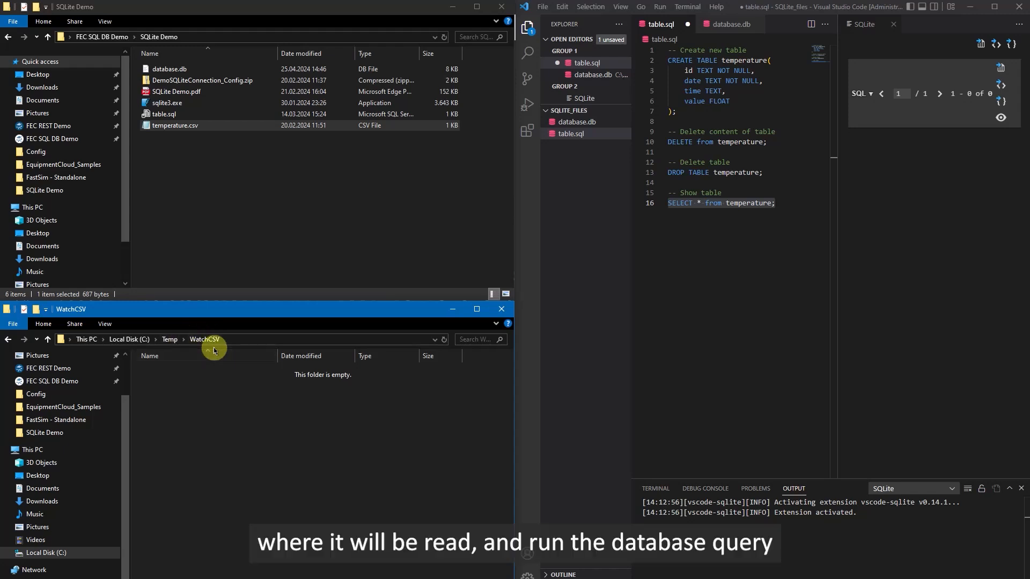
pyautogui.hotkey('ctrl', 'v')
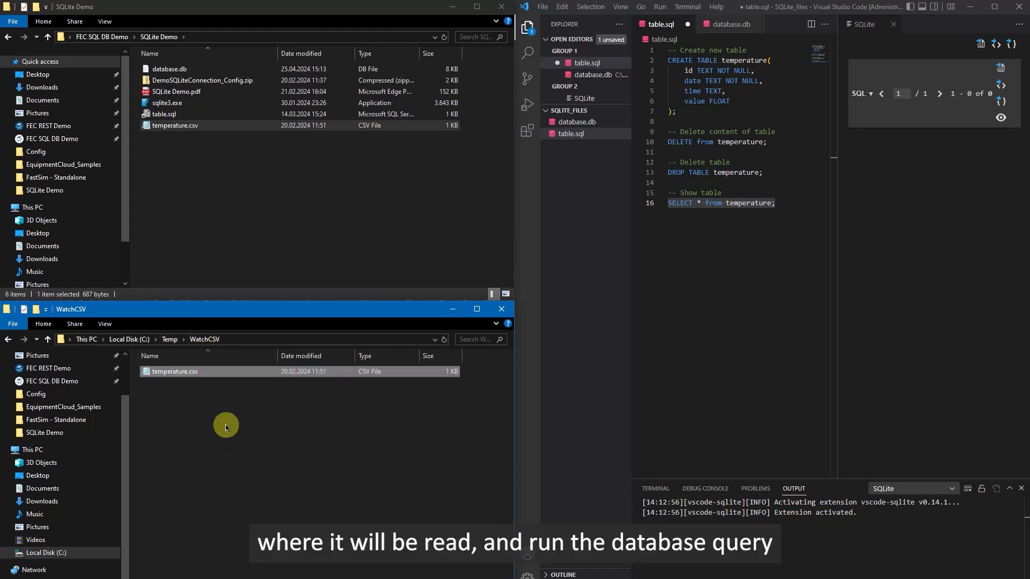
# Rerun the selected query "SELECT * from temperature;" in Visual Studio Code to check the table after copying the CSV.
pyautogui.moveTo(778, 204); pyautogui.dragTo(671, 201)
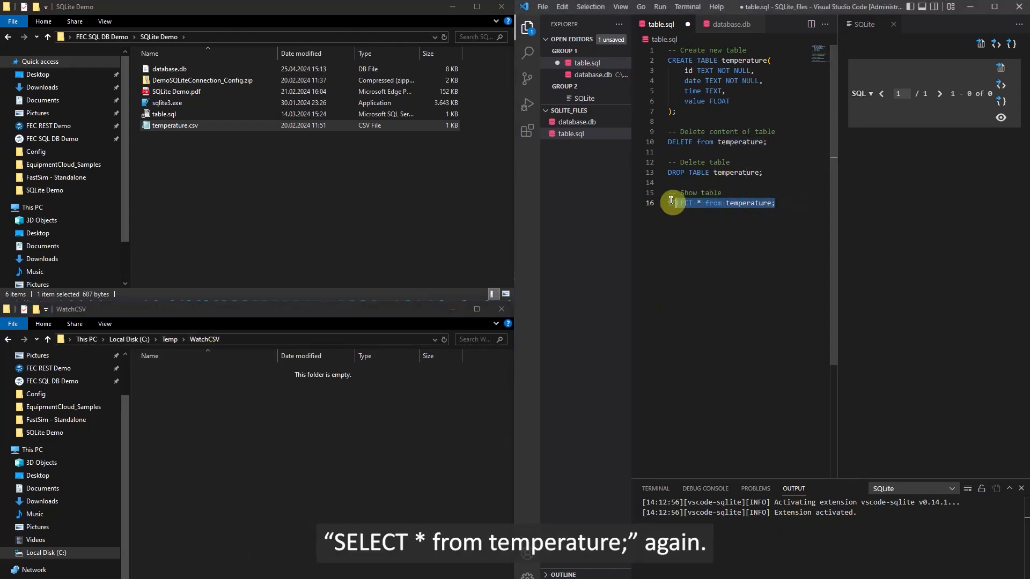
pyautogui.rightClick(685, 207)
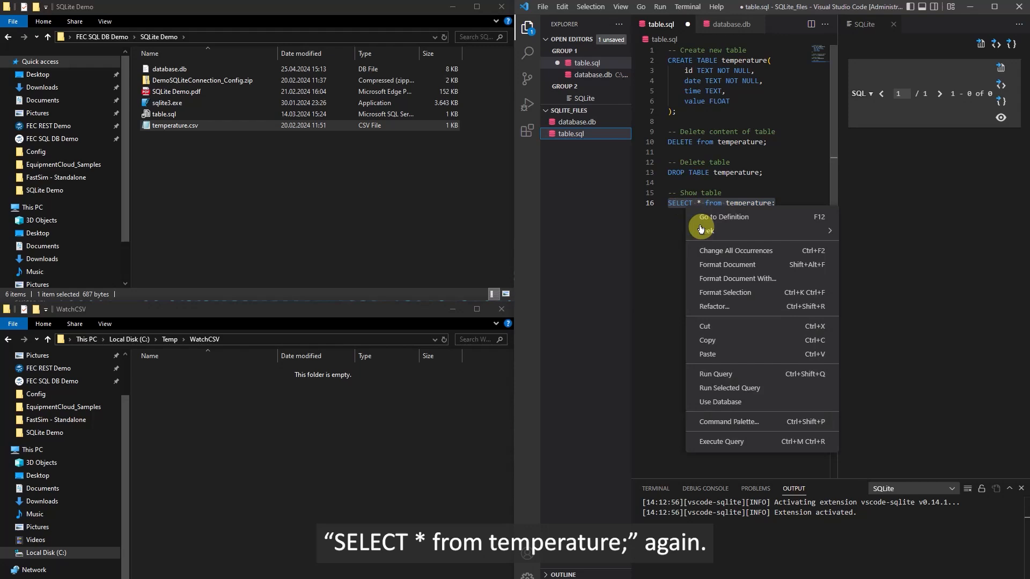
pyautogui.click(722, 392)
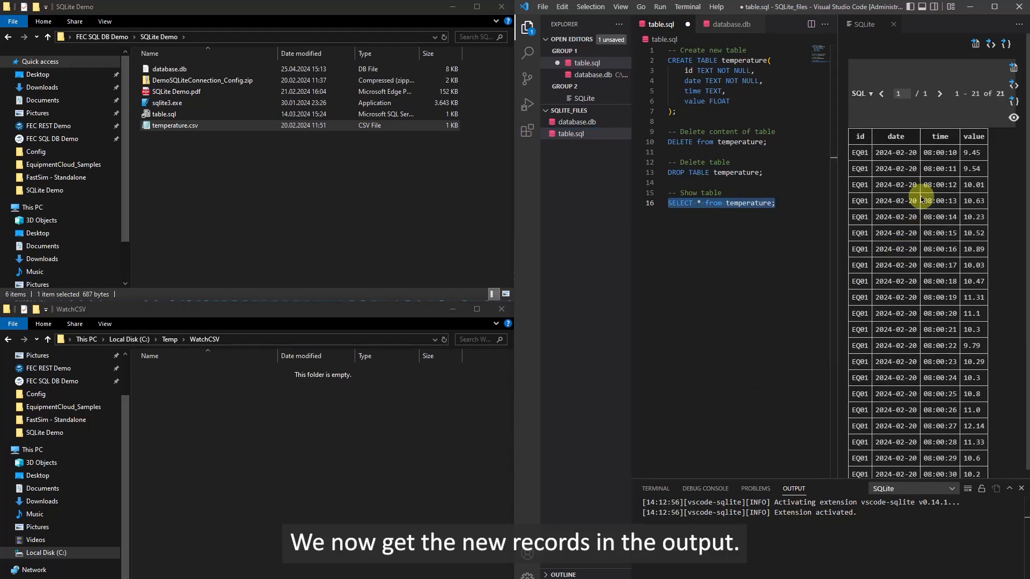